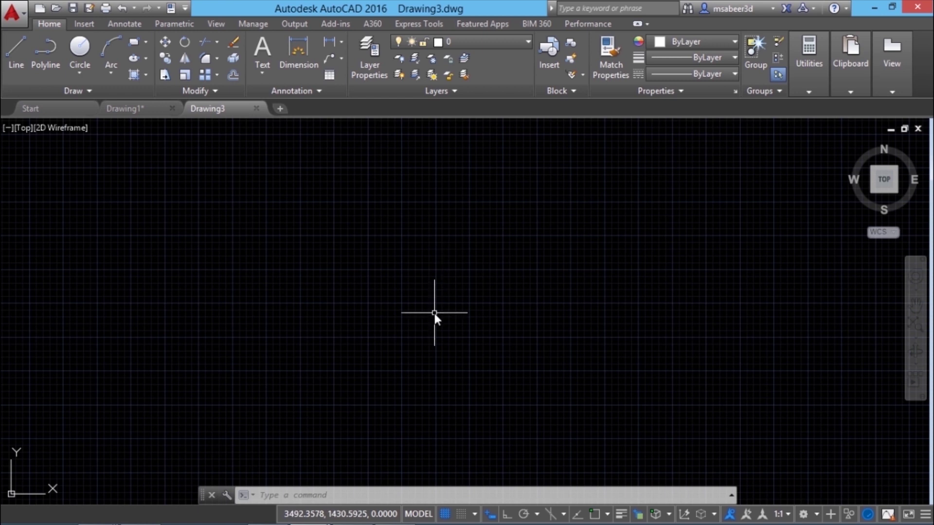
Step: Turn off the drawing grid and add the cursor coordinates read-out to the status bar
{"action": "left_click", "coordinate": [445, 516]}
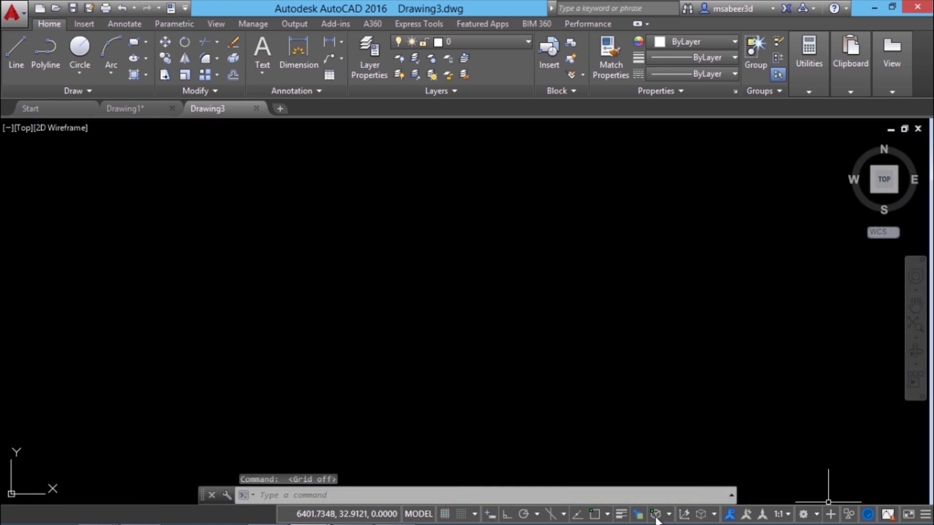
{"action": "double_click", "coordinate": [777, 438]}
{"action": "left_click", "coordinate": [926, 514]}
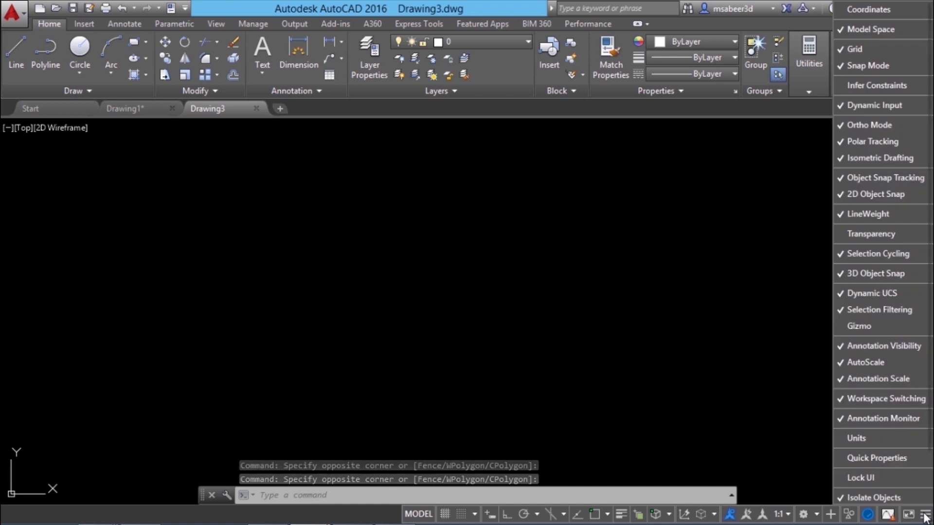
{"action": "left_click", "coordinate": [871, 8]}
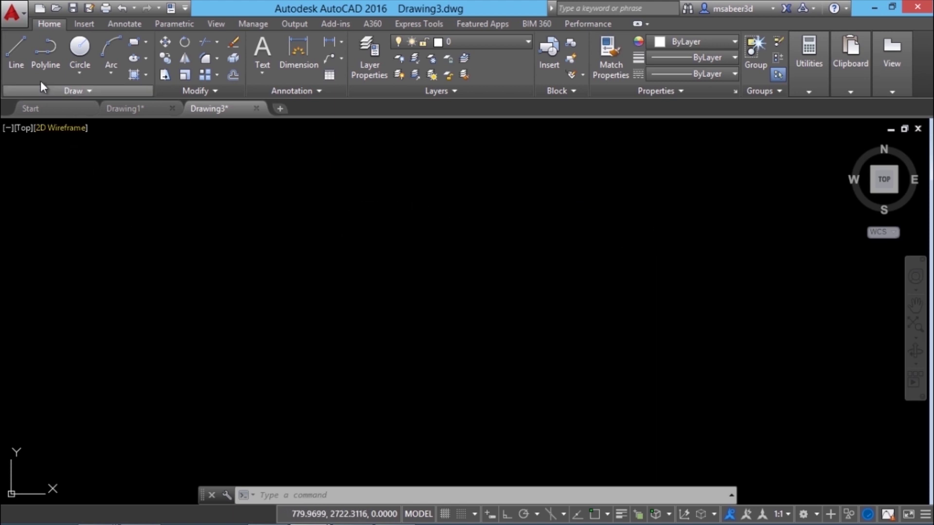
Step: Draw three connected lines freehand: up to a peak, down to about 3634,1799, and steeply down from there
{"action": "left_click", "coordinate": [22, 63]}
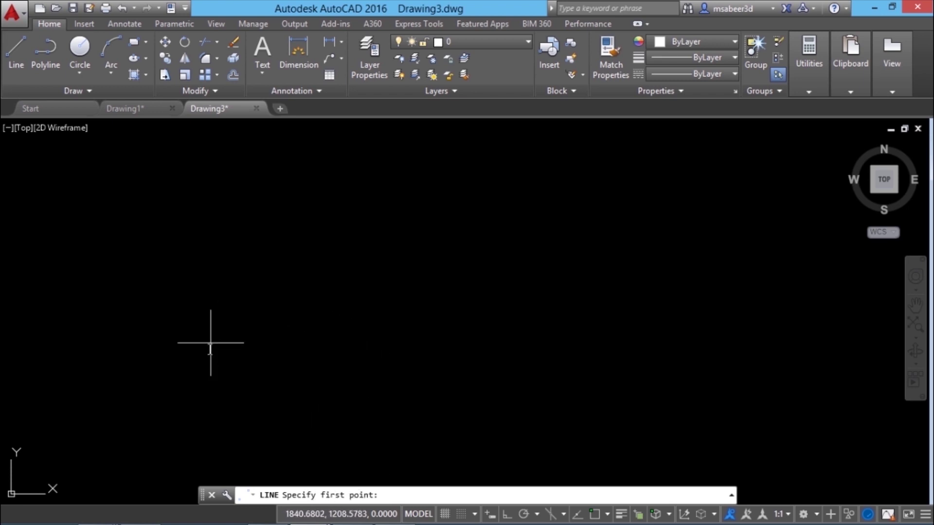
{"action": "left_click", "coordinate": [195, 342]}
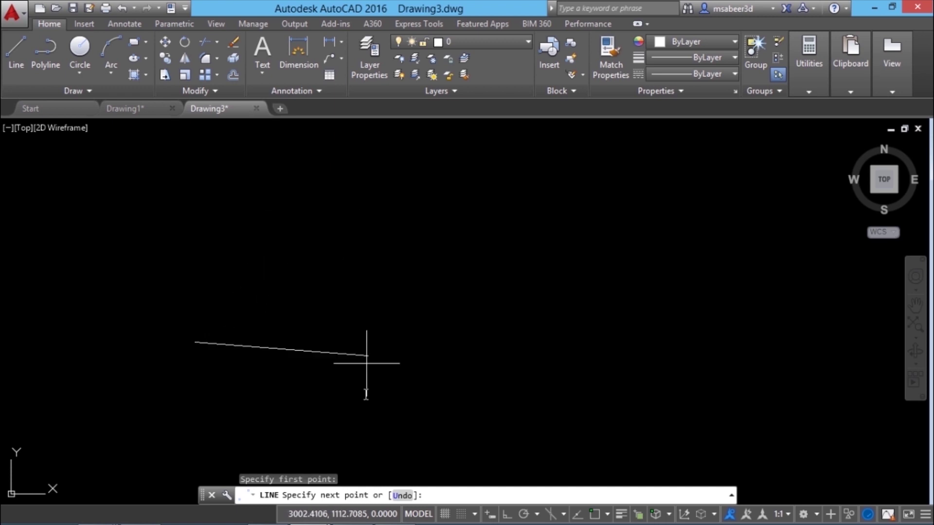
{"action": "left_click", "coordinate": [339, 182]}
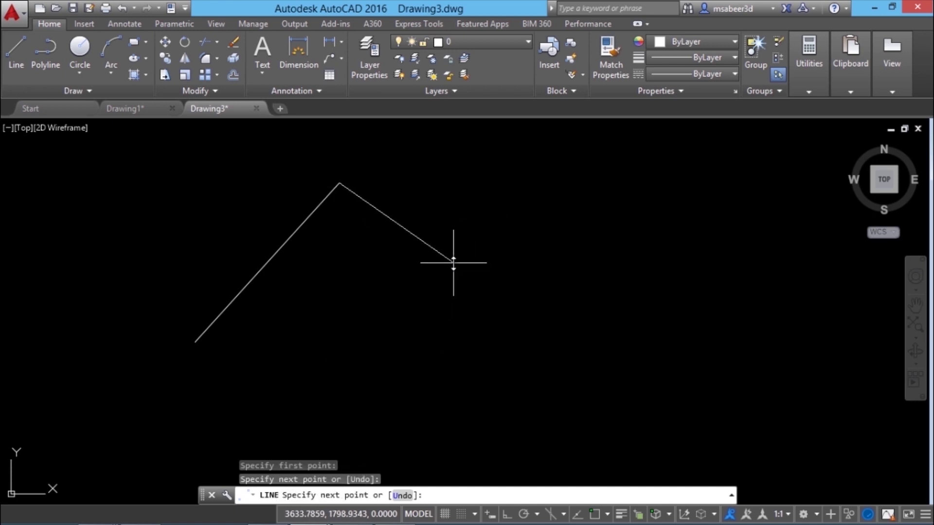
{"action": "left_click", "coordinate": [453, 263]}
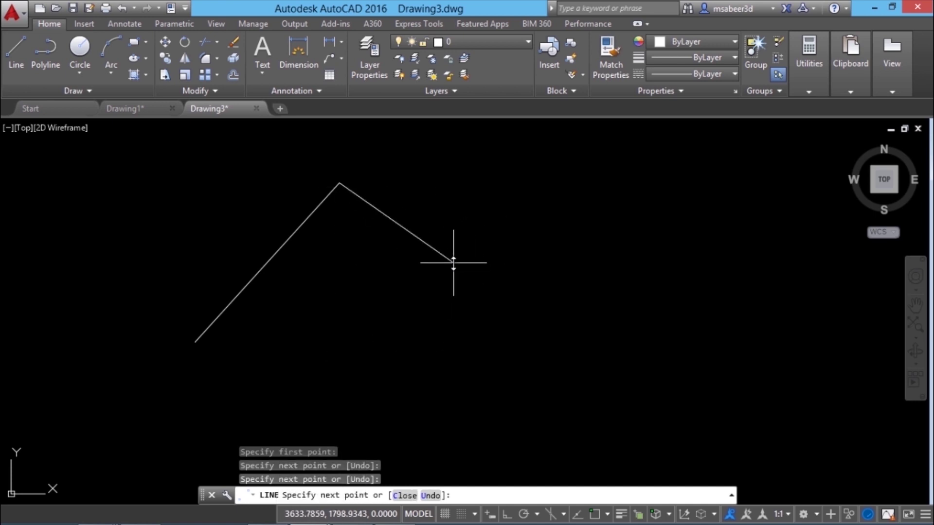
{"action": "left_click", "coordinate": [439, 367]}
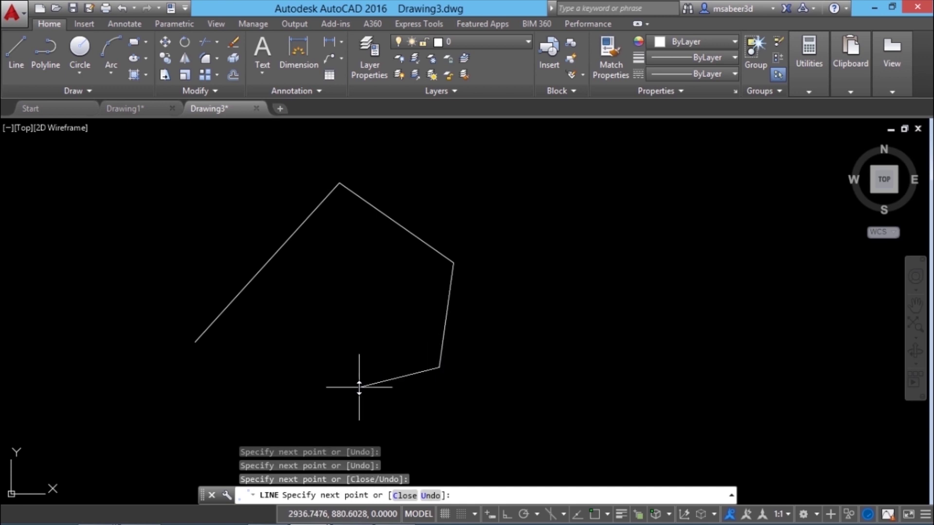
Step: Undo the last two line segments, place a replacement segment from the peak and undo it too
{"action": "left_click", "coordinate": [430, 497]}
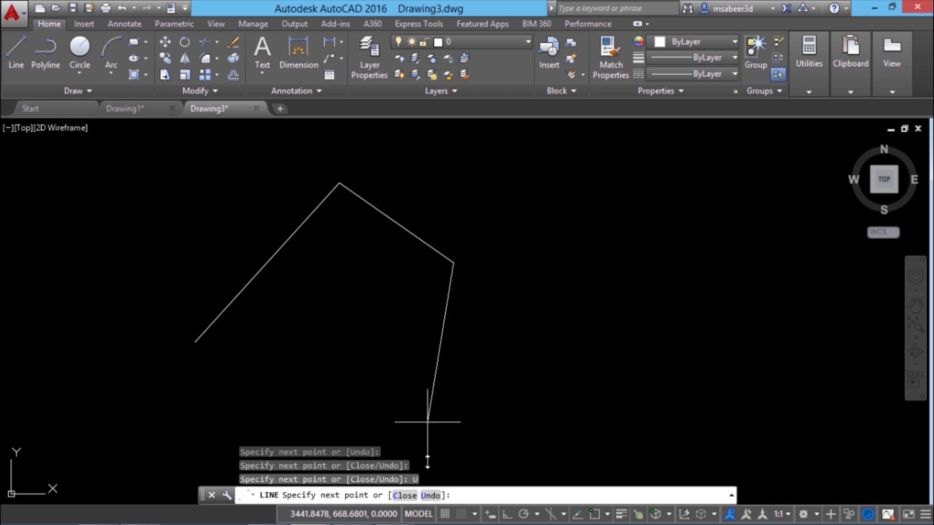
{"action": "left_click", "coordinate": [430, 497]}
{"action": "left_click", "coordinate": [473, 234]}
{"action": "type", "text": "u"}
{"action": "key", "text": "Return"}
Step: Draw two more segments down from the peak and close the outline into a four-sided shape
{"action": "left_click", "coordinate": [480, 245]}
{"action": "left_click", "coordinate": [453, 371]}
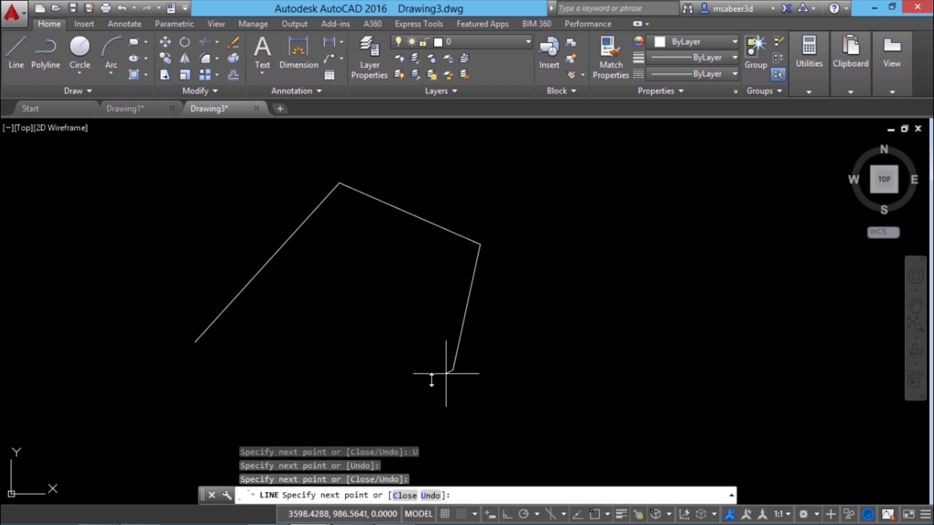
{"action": "left_click", "coordinate": [405, 496]}
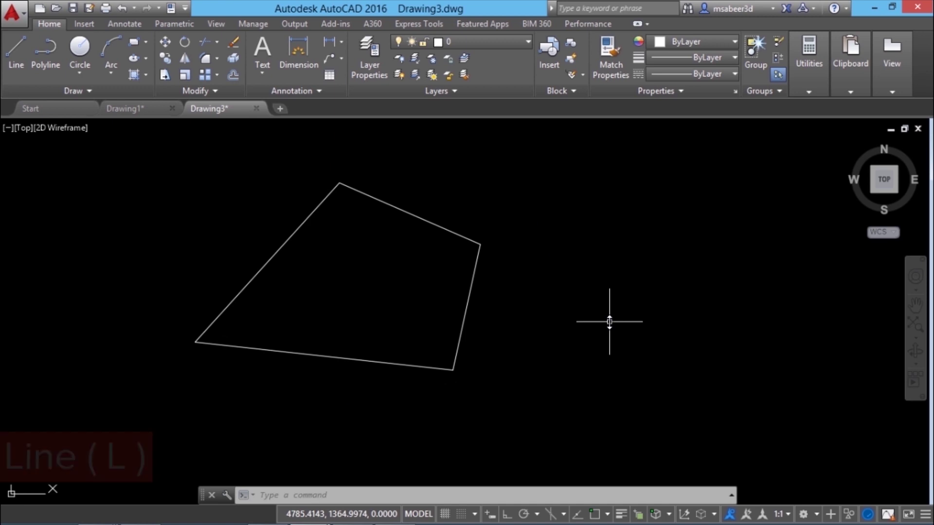
Step: Draw an open chain of three lines beside the closed shape, starting at about 4250,987, and end the Line command
{"action": "left_click", "coordinate": [270, 496]}
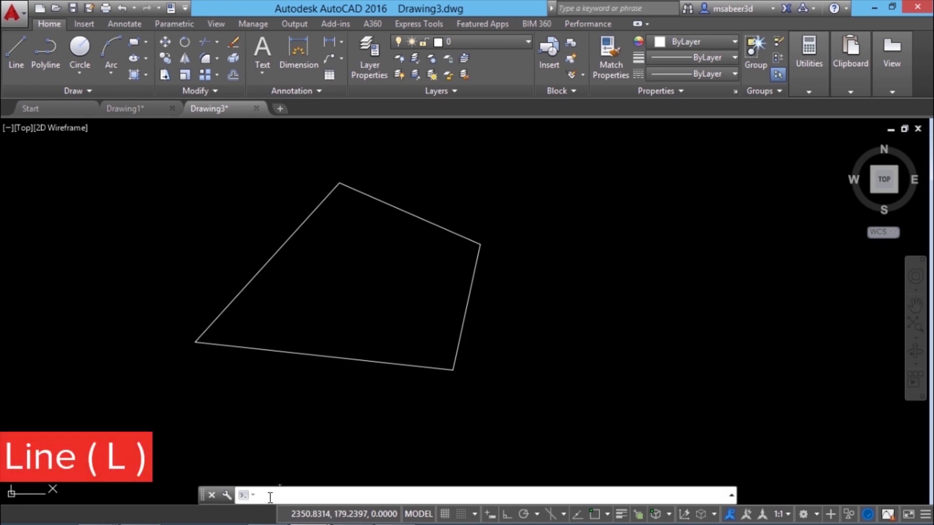
{"action": "type", "text": "l"}
{"action": "key", "text": "Return"}
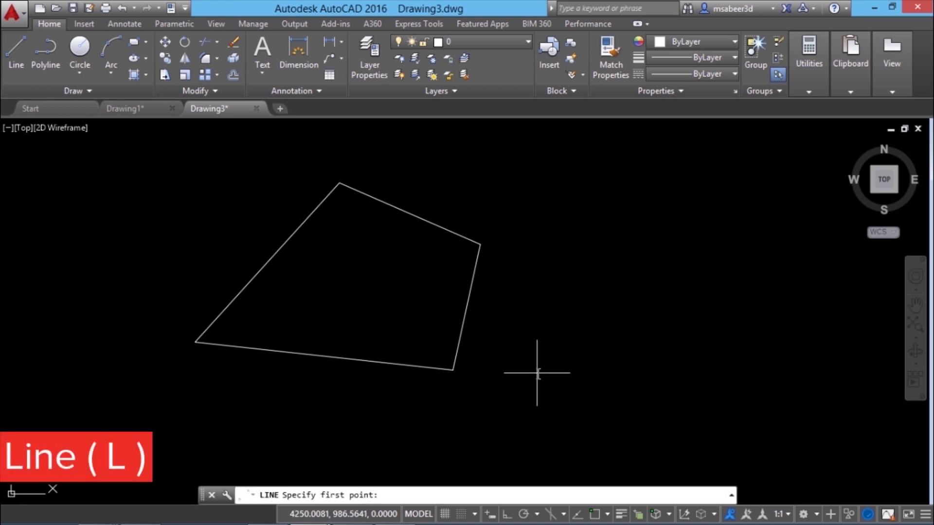
{"action": "left_click", "coordinate": [537, 373]}
{"action": "left_click", "coordinate": [545, 268]}
{"action": "left_click", "coordinate": [688, 245]}
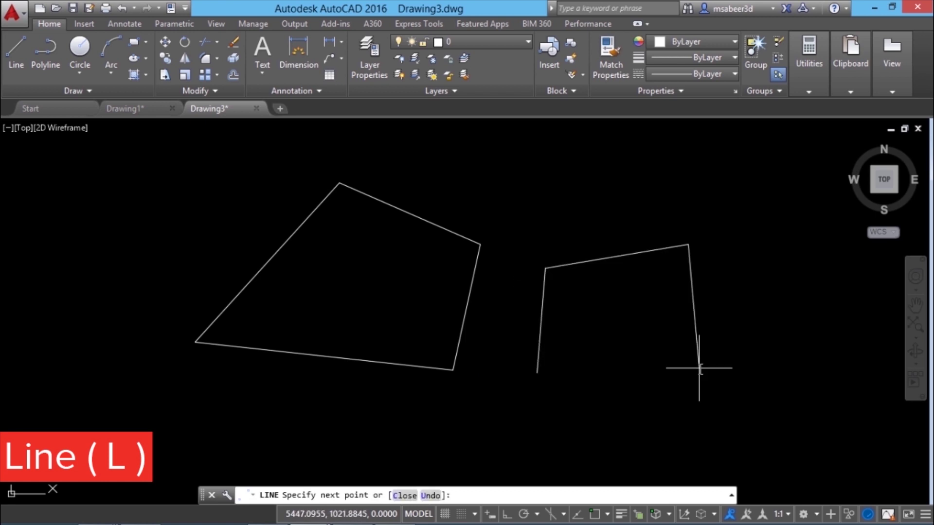
{"action": "left_click", "coordinate": [699, 369]}
{"action": "key", "text": "Return"}
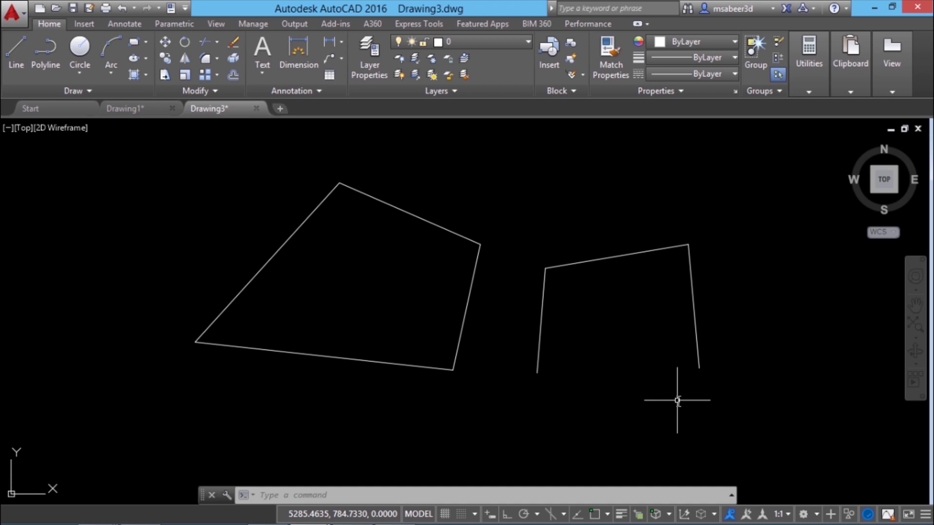
Step: Look at the dimensioned house elevation in Drawing1, return to Drawing3 and erase all of its lines
{"action": "left_click", "coordinate": [128, 109]}
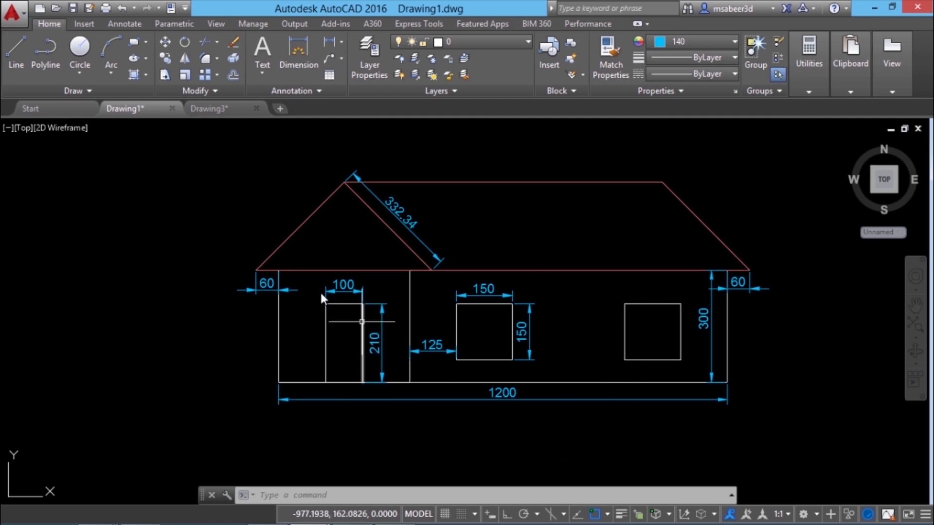
{"action": "left_click", "coordinate": [228, 109]}
{"action": "left_click", "coordinate": [733, 196]}
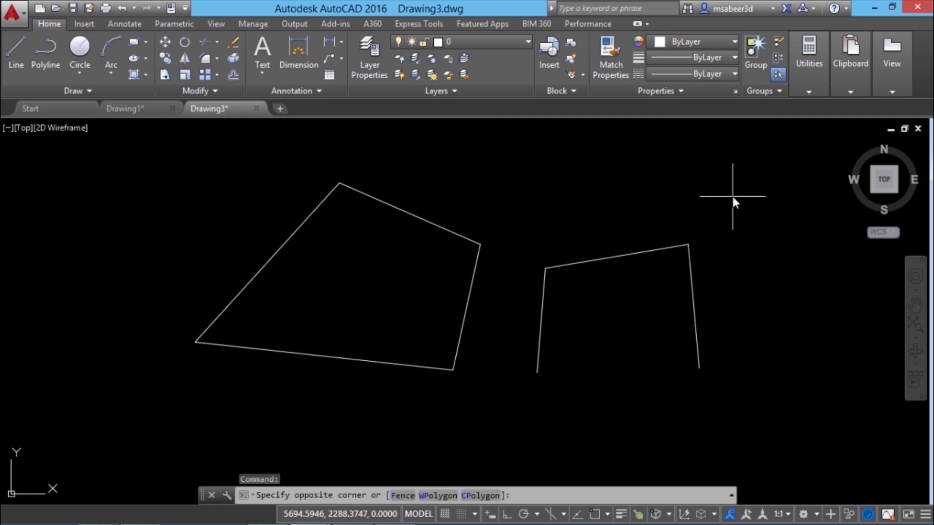
{"action": "left_click", "coordinate": [115, 398]}
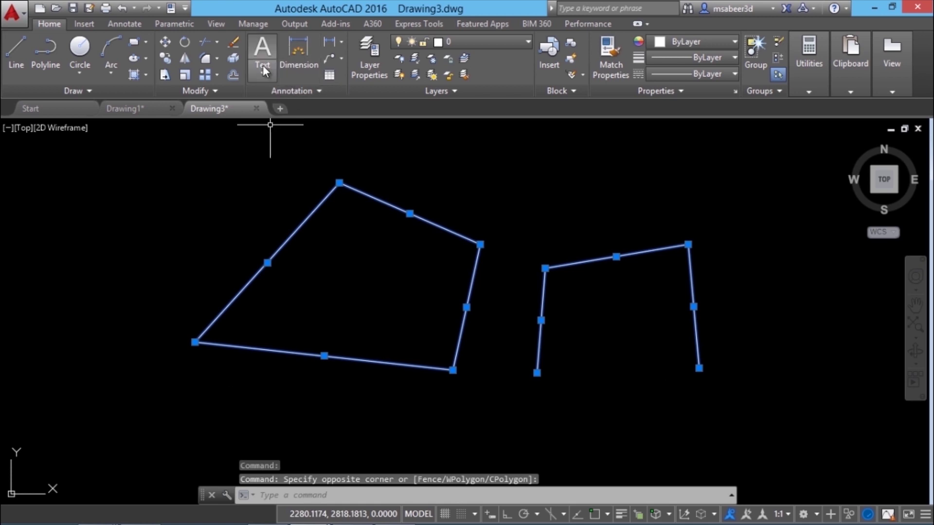
{"action": "left_click", "coordinate": [236, 46]}
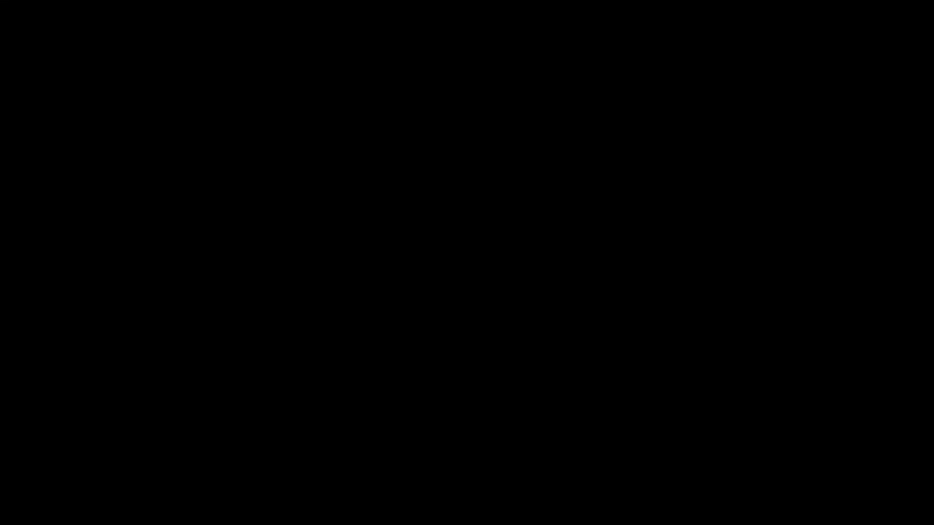
Step: Configure the drawing units to decimal lengths with 0.00 precision and centimeters as the insertion scale
{"action": "left_click", "coordinate": [14, 18]}
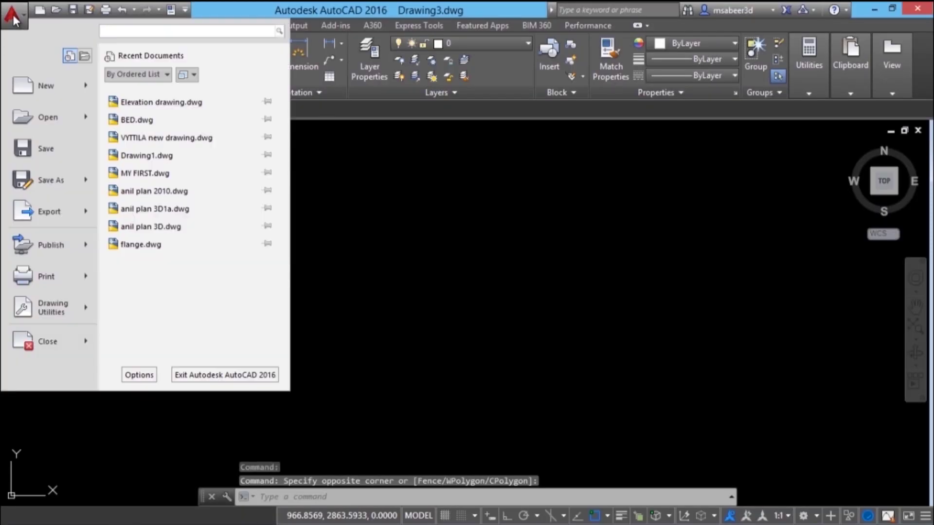
{"action": "left_click", "coordinate": [49, 308]}
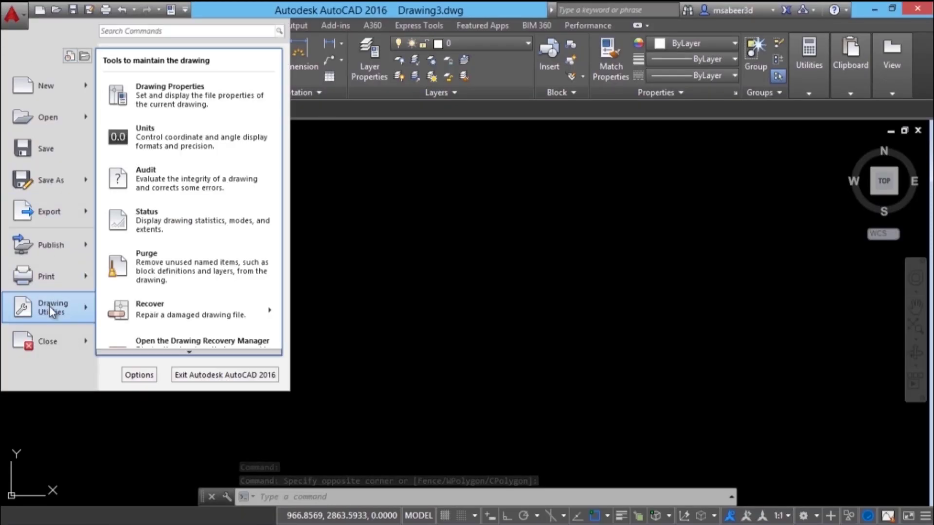
{"action": "left_click", "coordinate": [165, 139]}
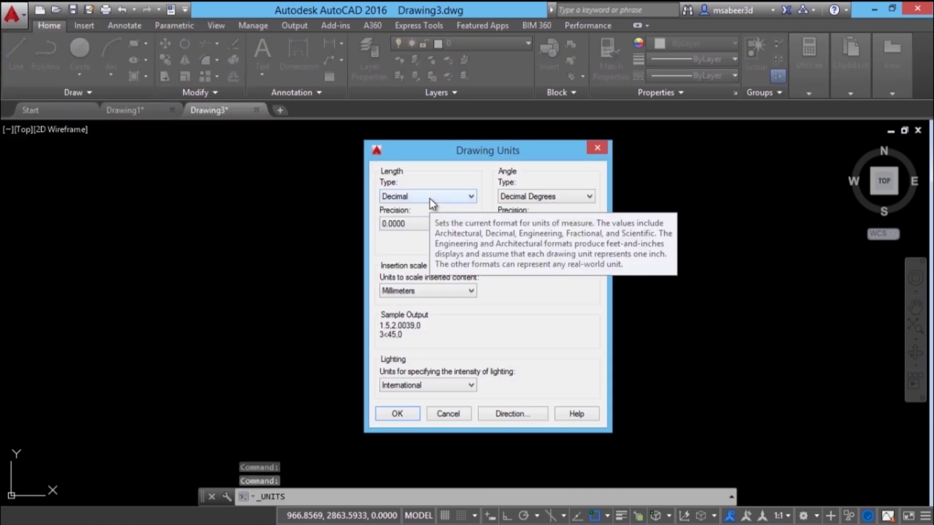
{"action": "left_click", "coordinate": [430, 199]}
{"action": "left_click", "coordinate": [426, 217]}
{"action": "left_click", "coordinate": [424, 224]}
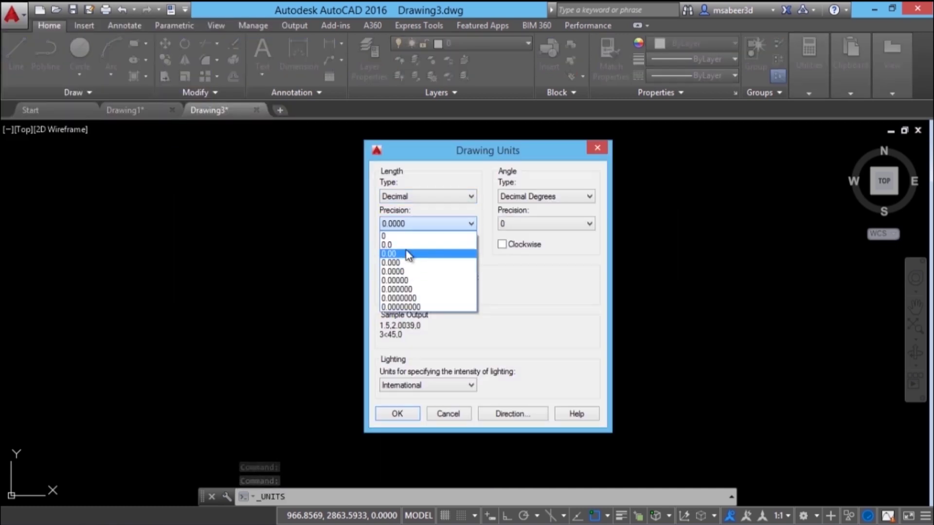
{"action": "left_click", "coordinate": [407, 254]}
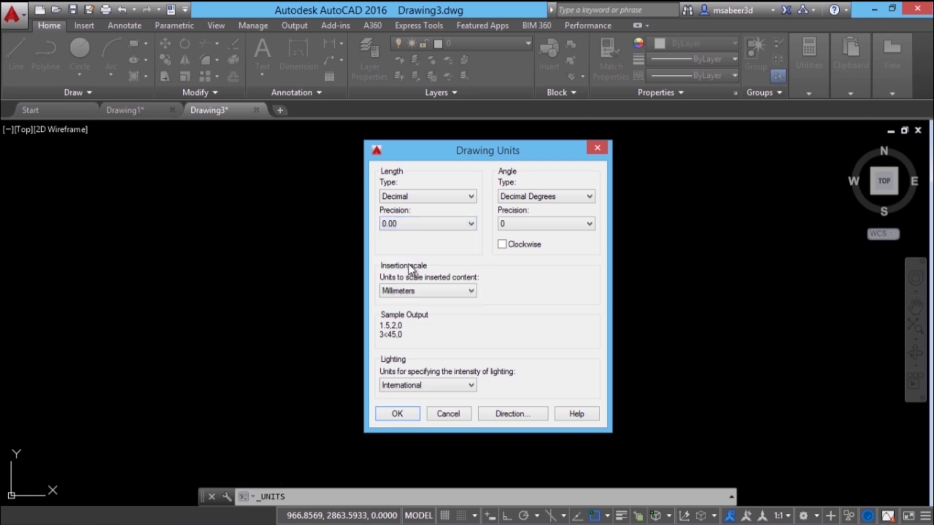
{"action": "left_click", "coordinate": [415, 290]}
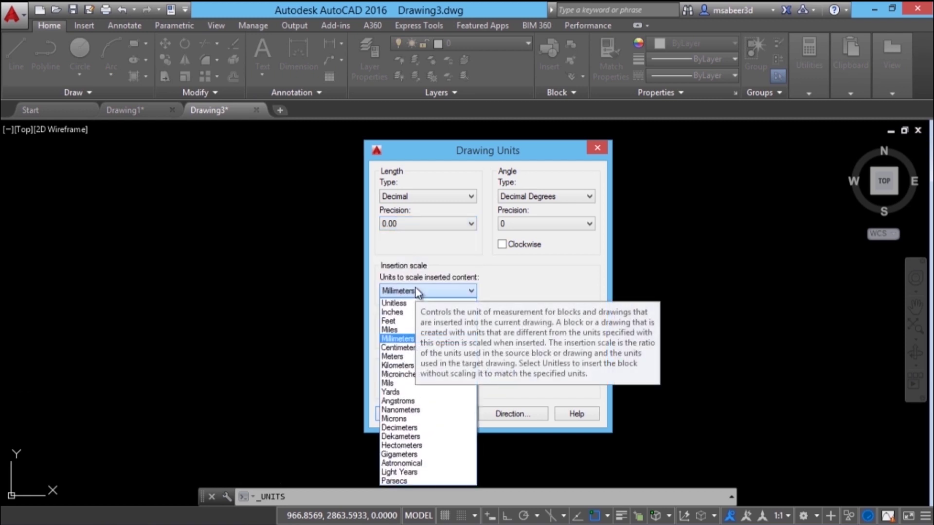
{"action": "left_click", "coordinate": [410, 349]}
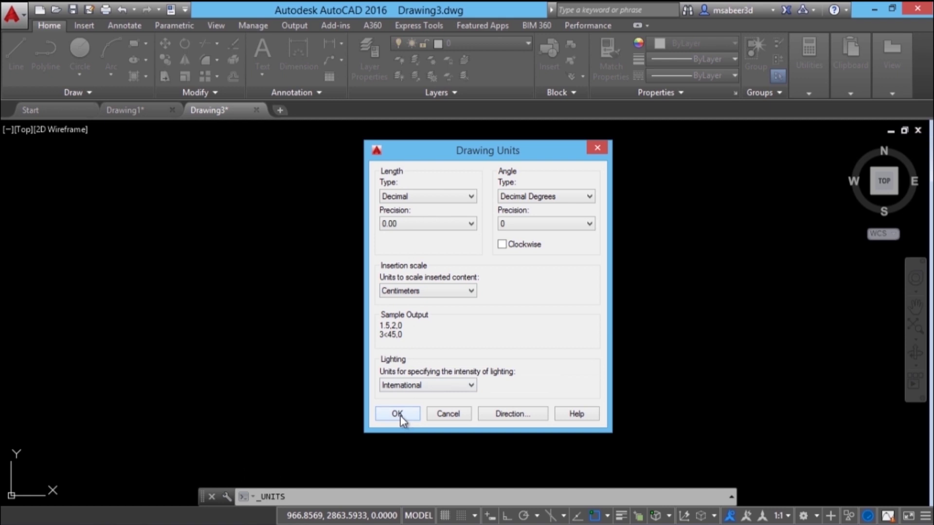
{"action": "left_click", "coordinate": [398, 414]}
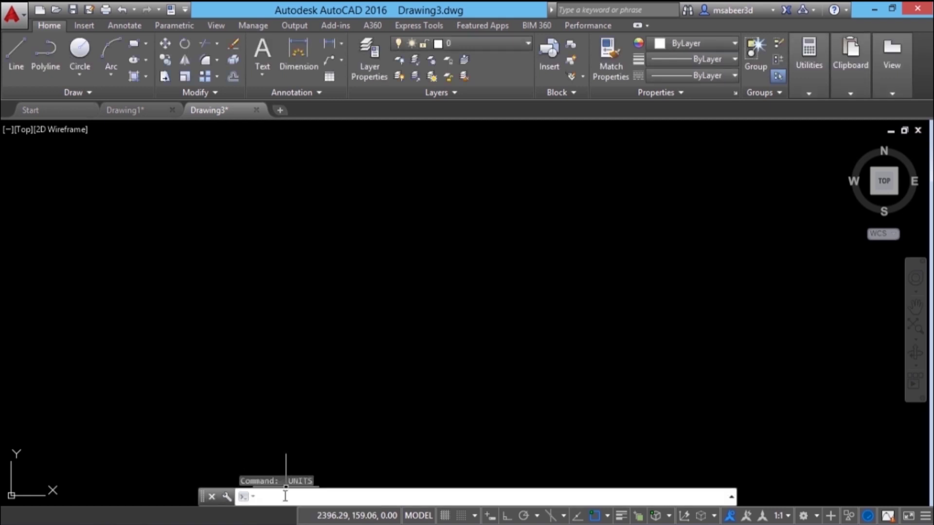
Step: Set the model space limits from 0,0 to 1500,1500 and zoom to show the whole drawing area
{"action": "type", "text": "limits"}
{"action": "key", "text": "Return"}
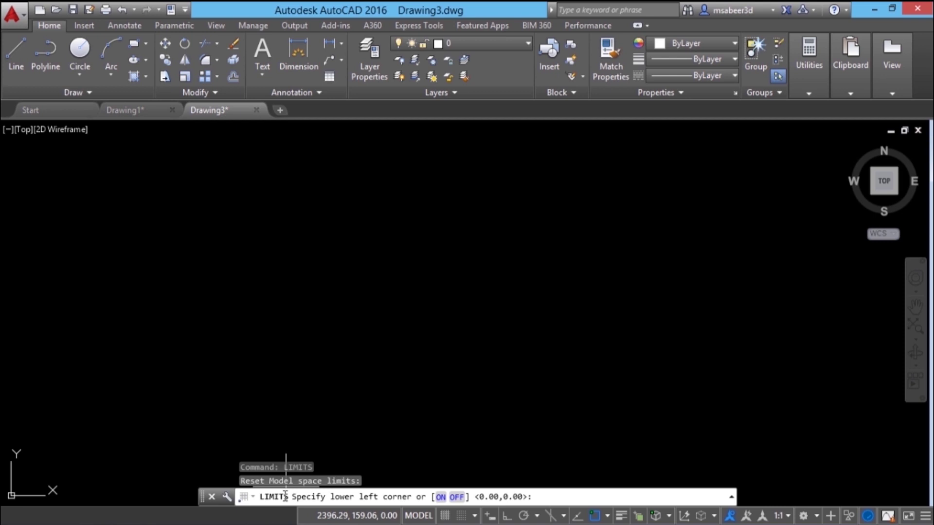
{"action": "type", "text": "0,0"}
{"action": "key", "text": "Return"}
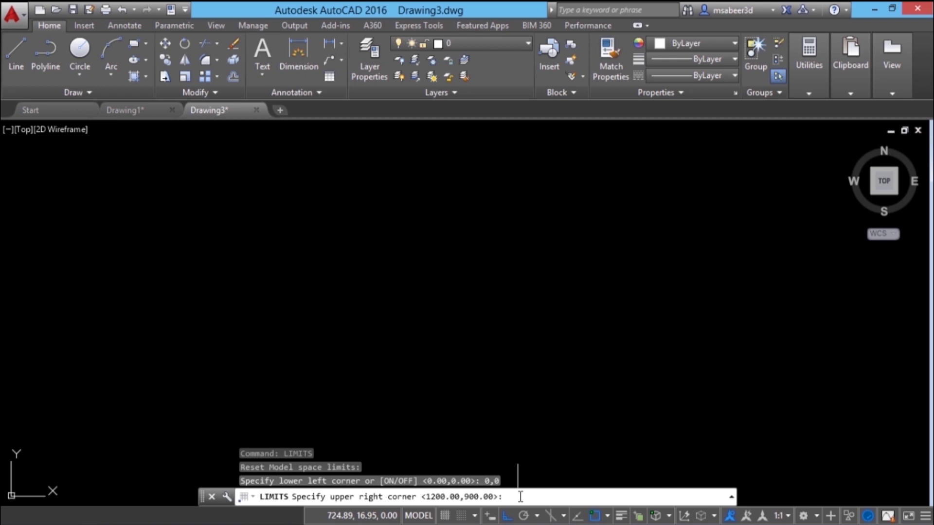
{"action": "type", "text": "00,1500"}
{"action": "key", "text": "Return"}
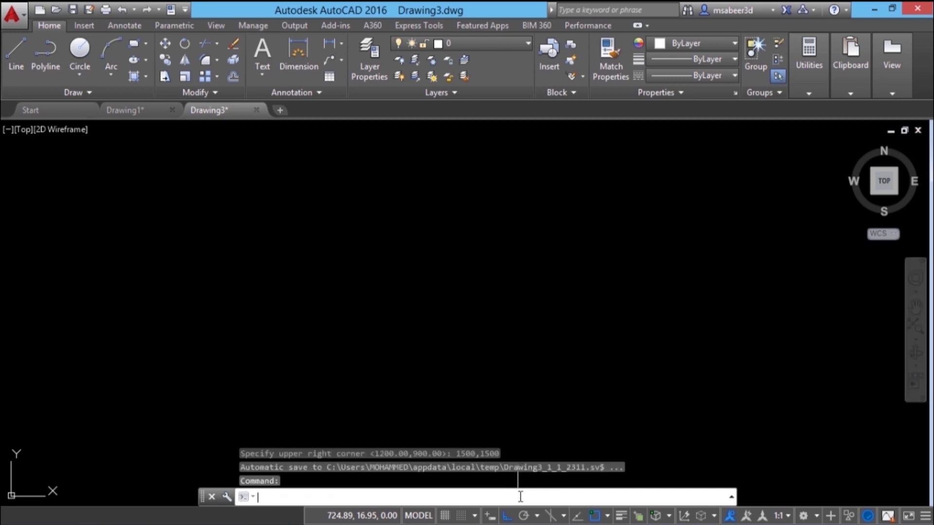
{"action": "type", "text": "z"}
{"action": "key", "text": "Return"}
{"action": "type", "text": "A"}
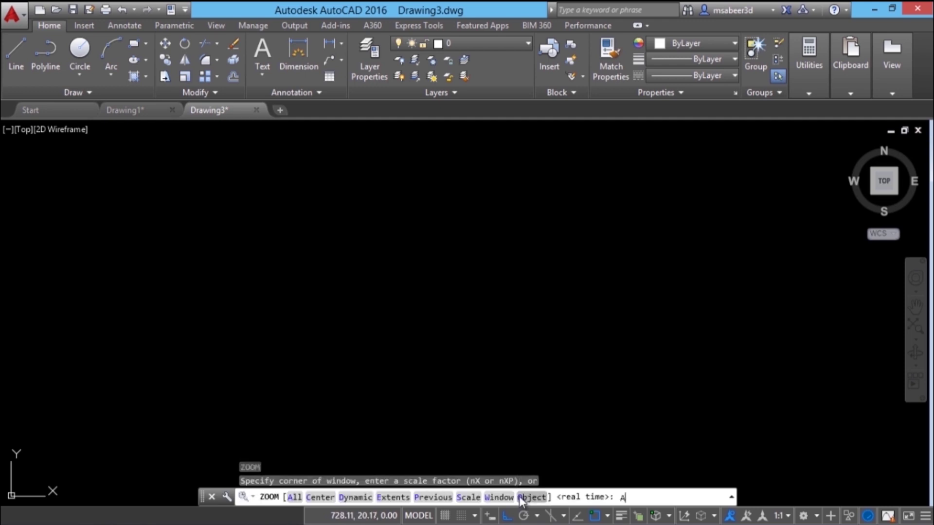
{"action": "key", "text": "Return"}
Step: Start a line at the origin by entering the absolute coordinates 0,0
{"action": "left_click", "coordinate": [15, 71]}
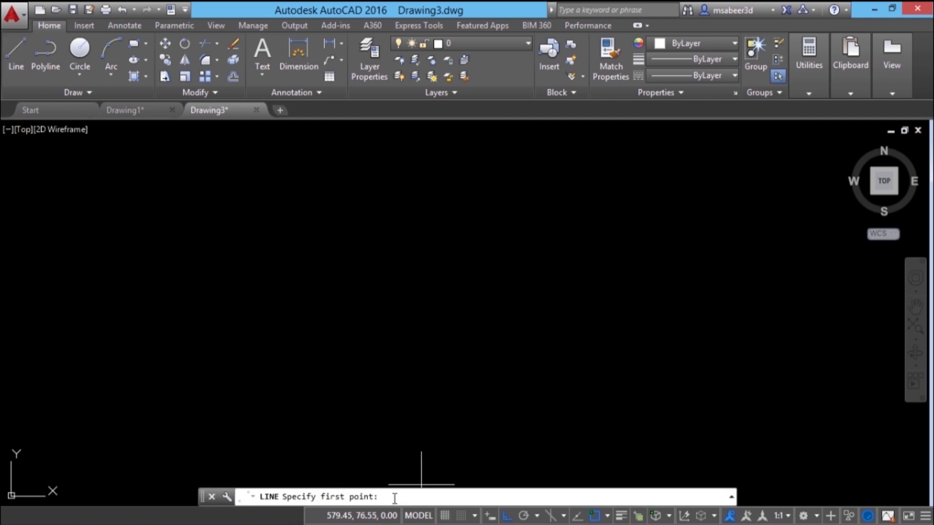
{"action": "type", "text": "0,5"}
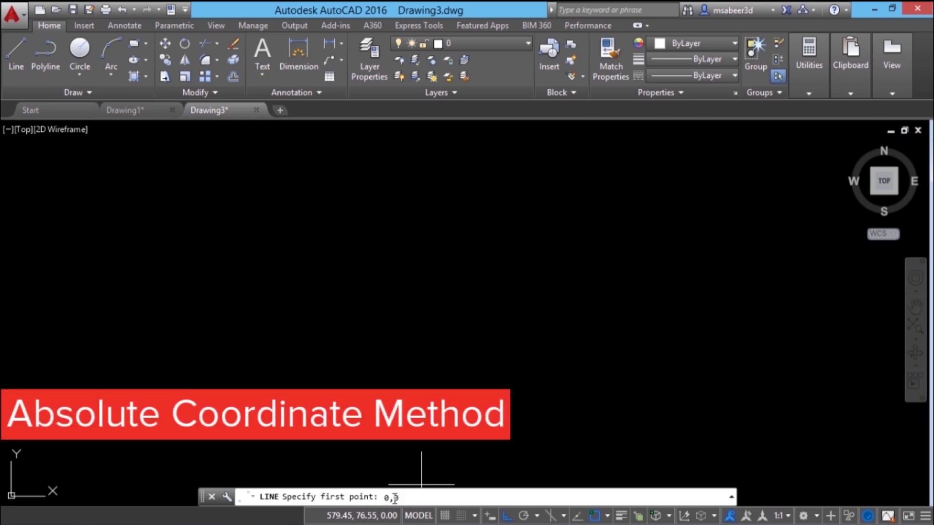
{"action": "key", "text": "BackSpace"}
{"action": "type", "text": "0"}
{"action": "key", "text": "Return"}
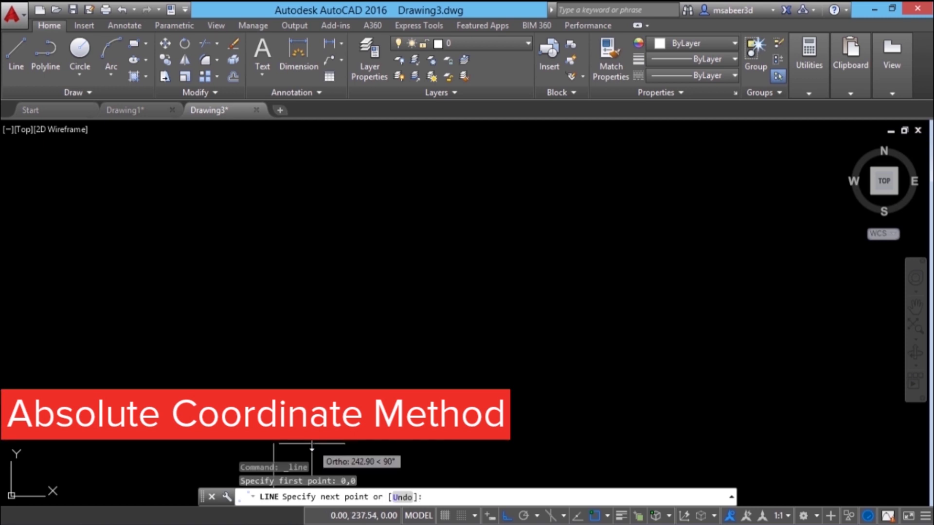
{"action": "middle_click_drag", "start_coordinate": [311, 444], "coordinate": [337, 339]}
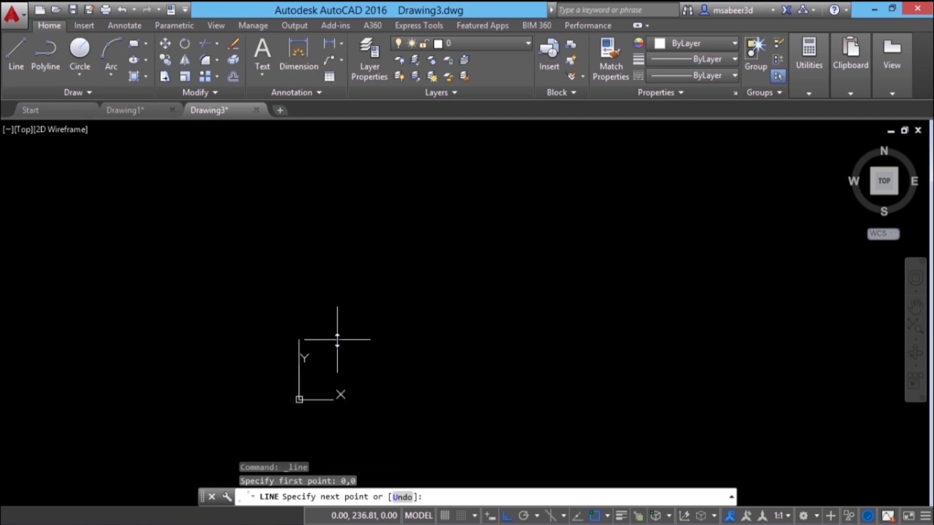
{"action": "middle_click_drag", "start_coordinate": [316, 378], "coordinate": [270, 404]}
Step: Compare the line's behaviour with Ortho mode off and on, and draw the 1200 cm horizontal baseline with Ortho on
{"action": "key", "text": "F8"}
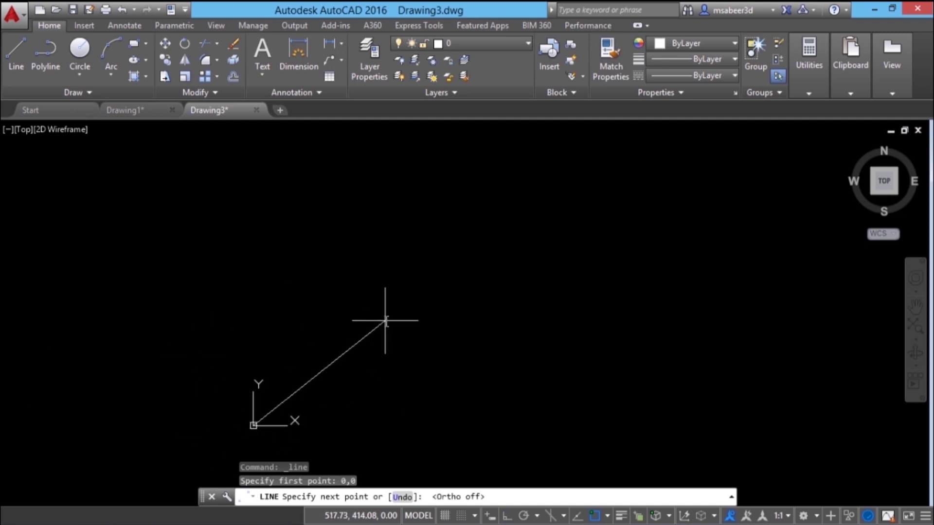
{"action": "middle_click_drag", "start_coordinate": [454, 407], "coordinate": [347, 395]}
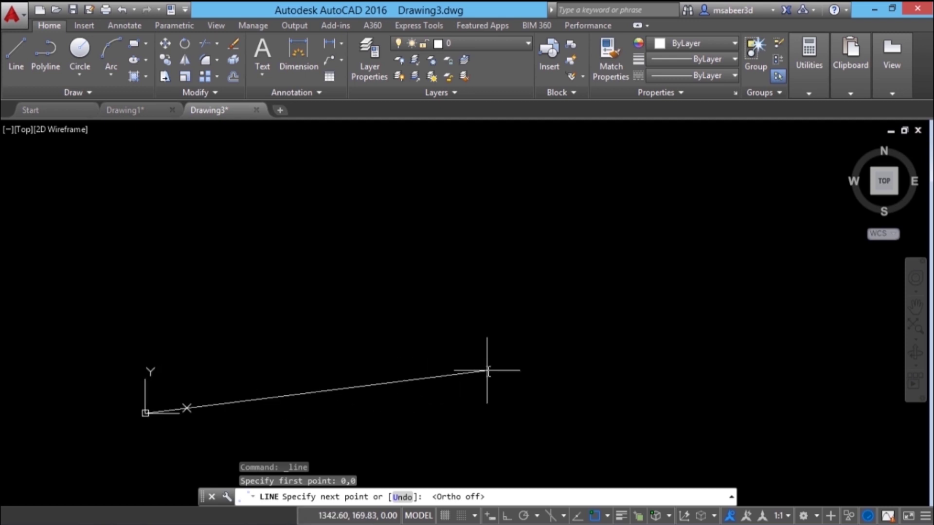
{"action": "left_click", "coordinate": [507, 517]}
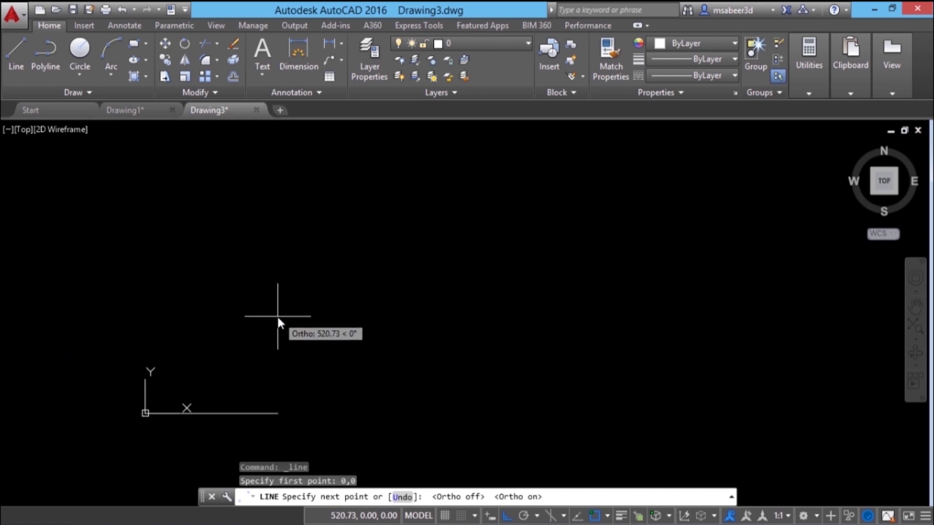
{"action": "left_click", "coordinate": [508, 515]}
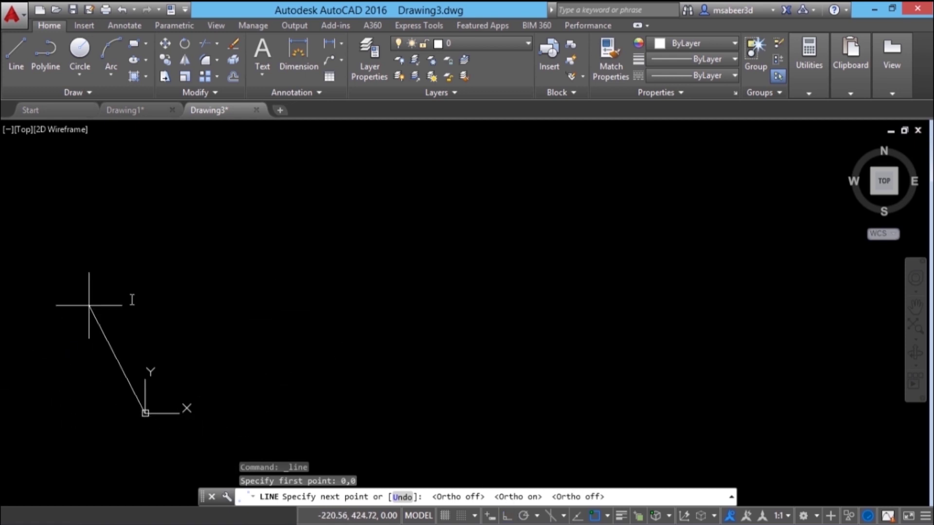
{"action": "left_click", "coordinate": [507, 515]}
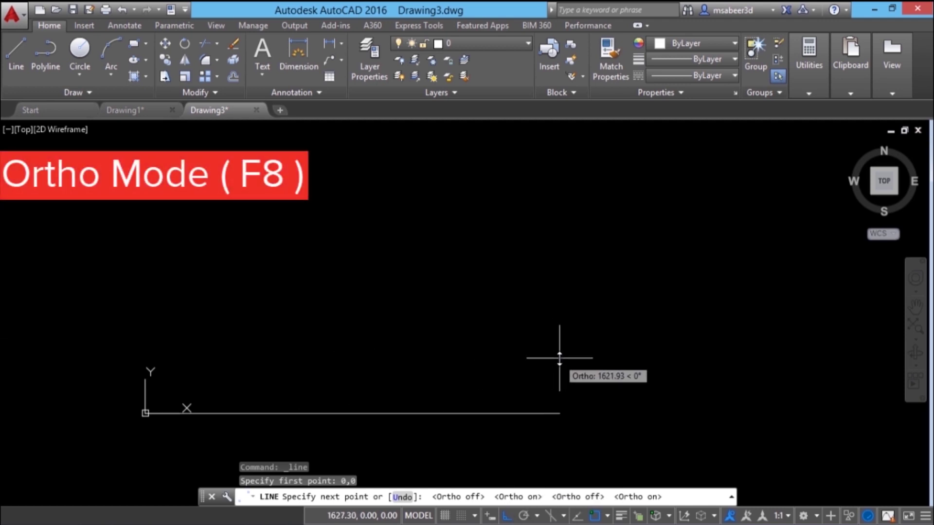
{"action": "type", "text": "1200"}
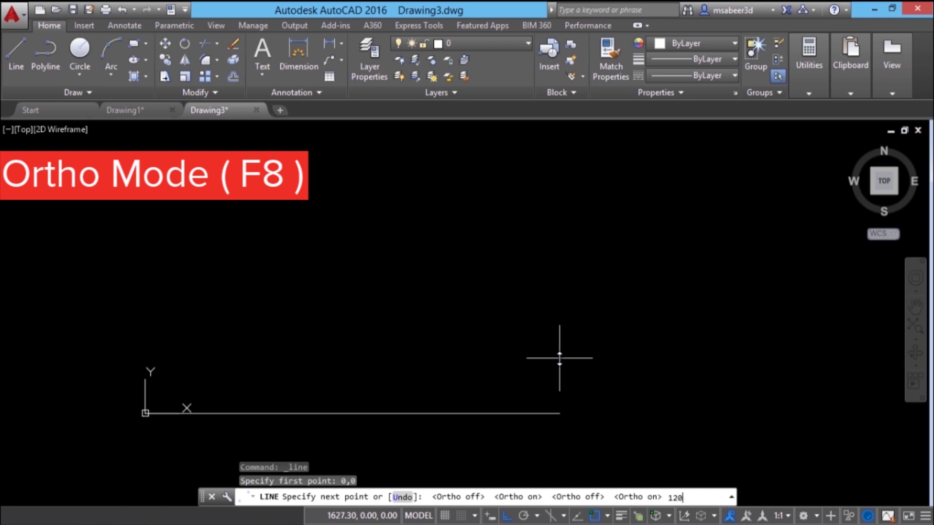
{"action": "key", "text": "Return"}
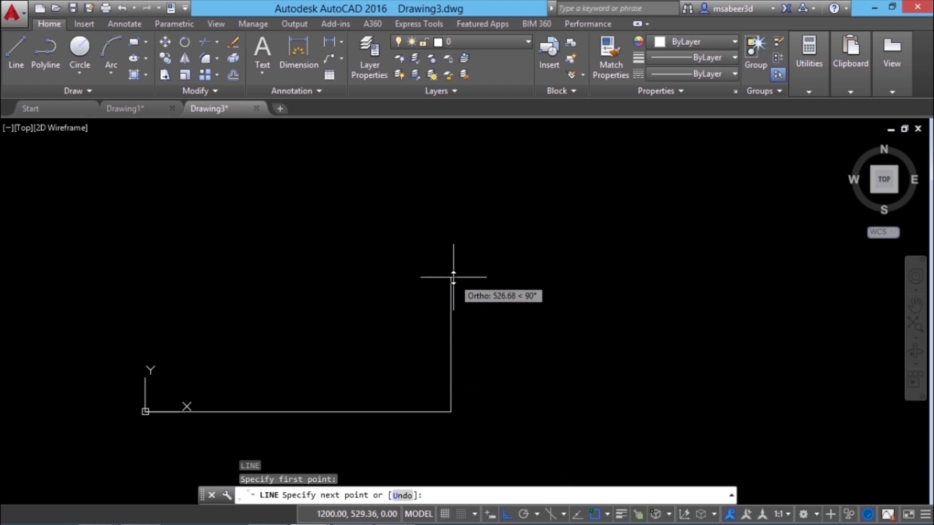
Step: Draw a 300 cm vertical line upward from the right end of the baseline and end the Line command
{"action": "type", "text": "300"}
{"action": "key", "text": "Return"}
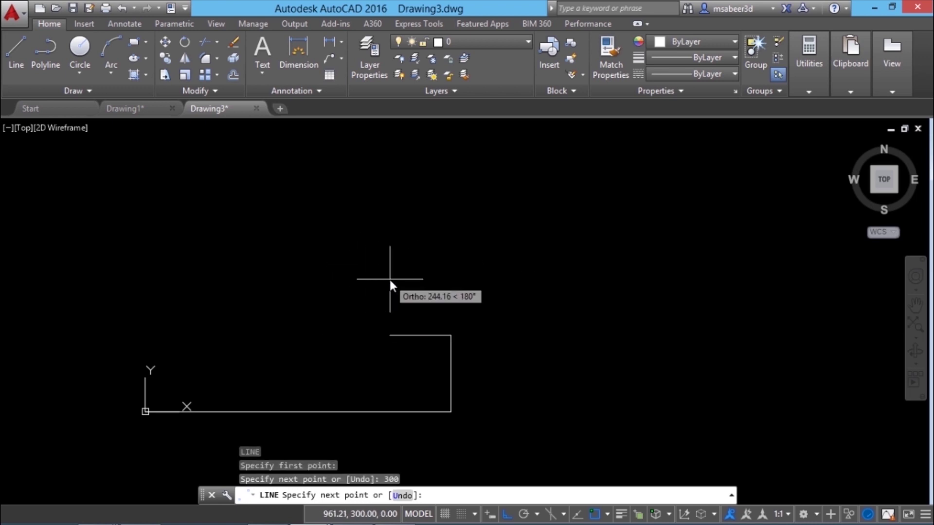
{"action": "key", "text": "Return"}
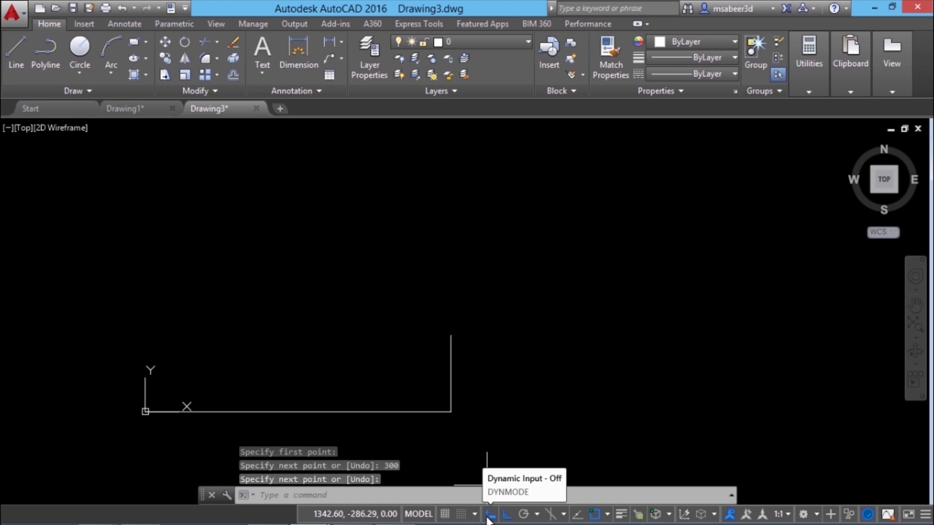
Step: With Ortho off, draw a 1200 cm line at 180° from the top of the vertical line, using dynamic input for length and angle
{"action": "right_click", "coordinate": [487, 244]}
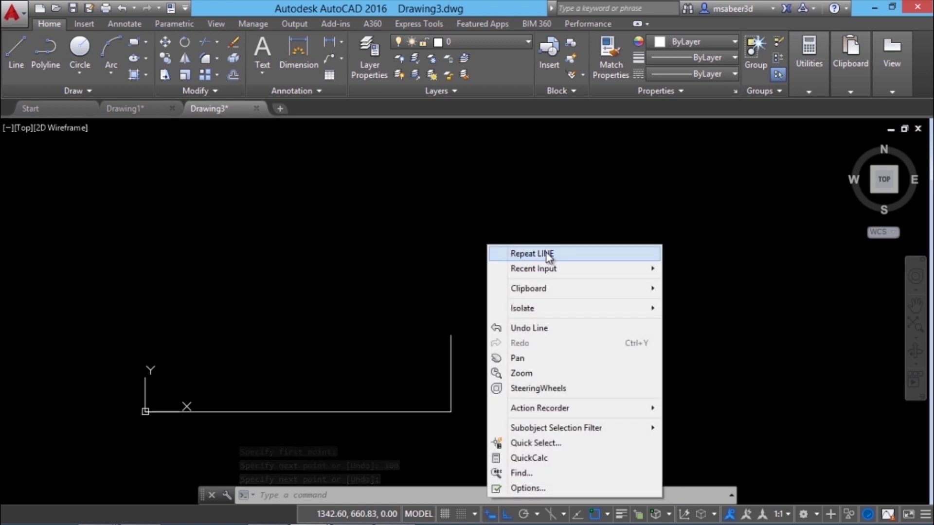
{"action": "left_click", "coordinate": [547, 253]}
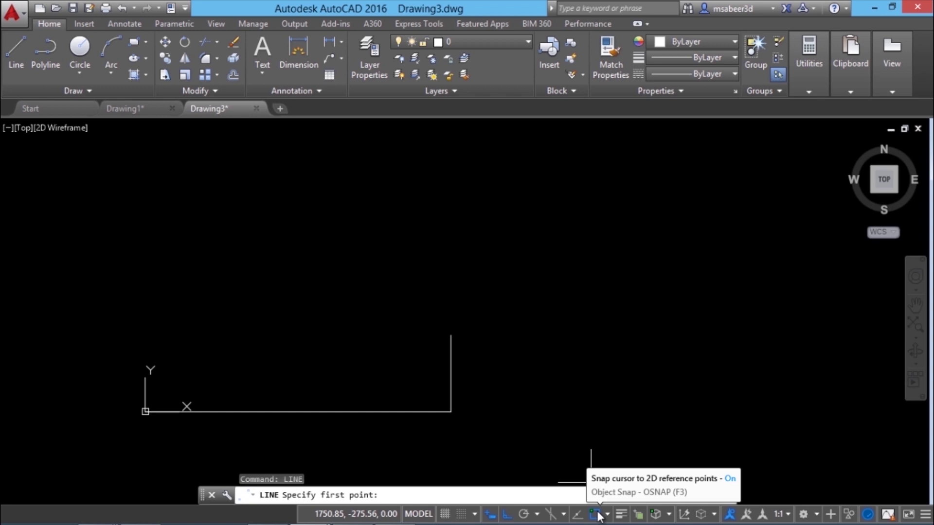
{"action": "left_click", "coordinate": [451, 335]}
{"action": "left_click", "coordinate": [506, 516]}
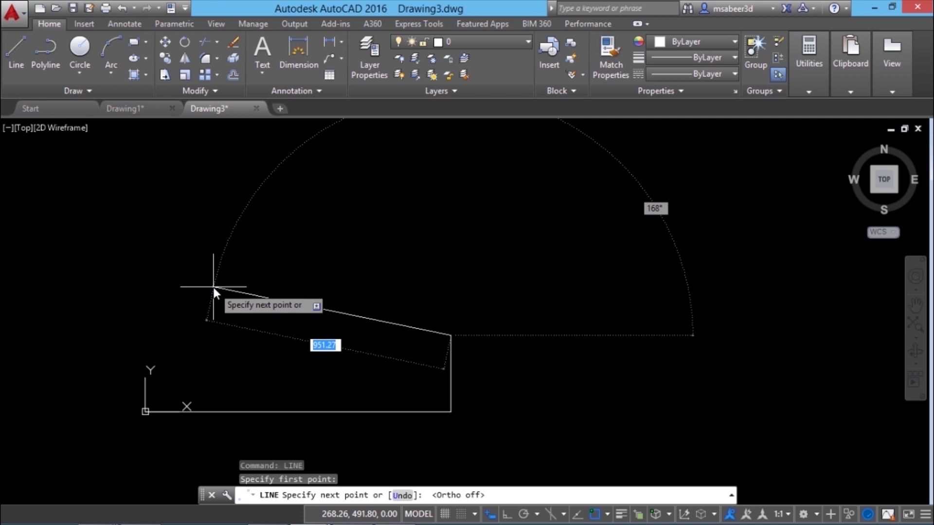
{"action": "type", "text": "1200"}
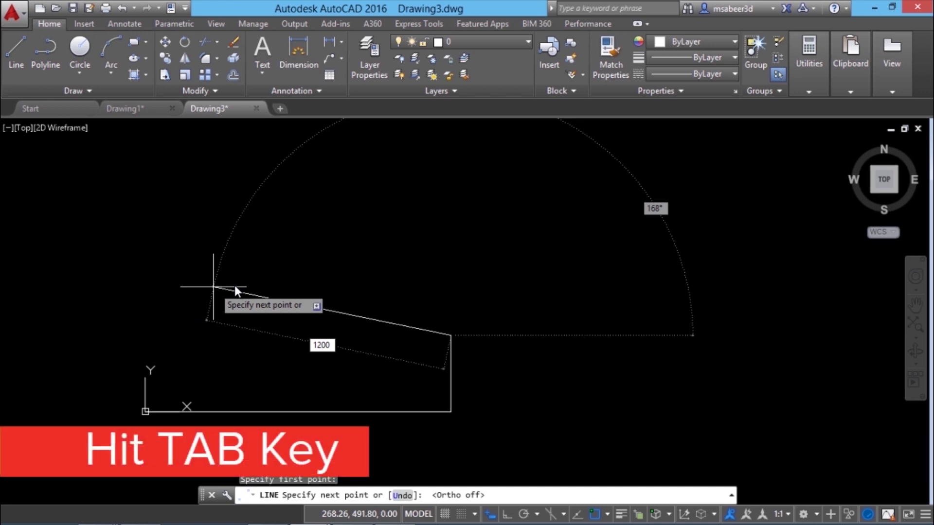
{"action": "key", "text": "Tab"}
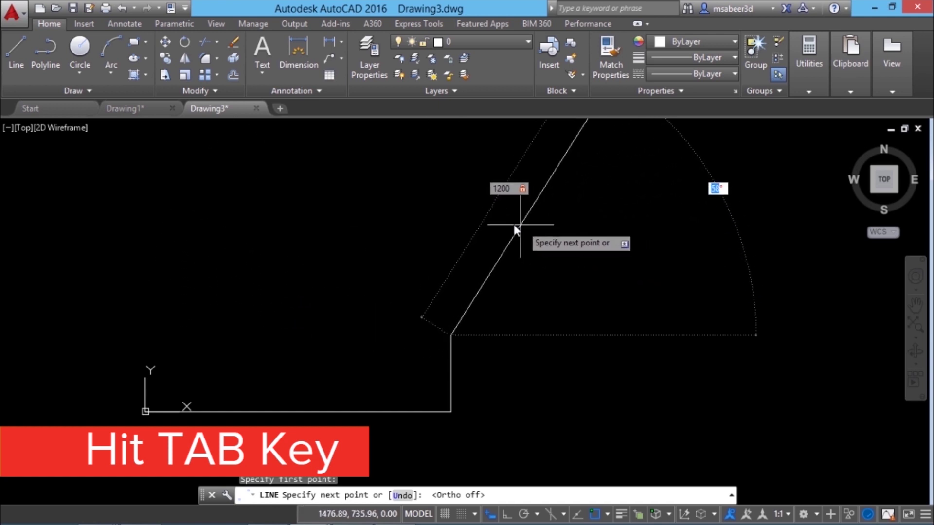
{"action": "scroll", "coordinate": [462, 284], "scroll_direction": "down", "scroll_amount": 2}
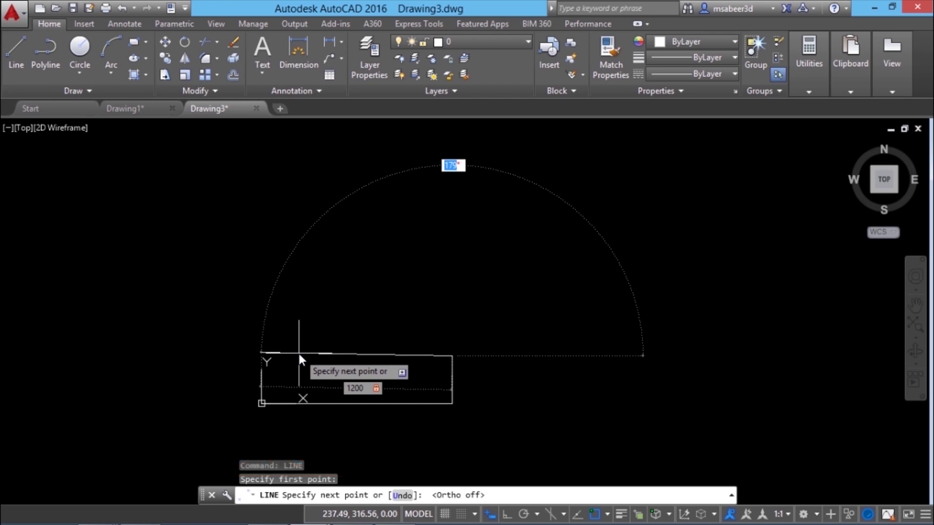
{"action": "type", "text": "180"}
{"action": "key", "text": "Return"}
{"action": "scroll", "coordinate": [255, 415], "scroll_direction": "up", "scroll_amount": 4}
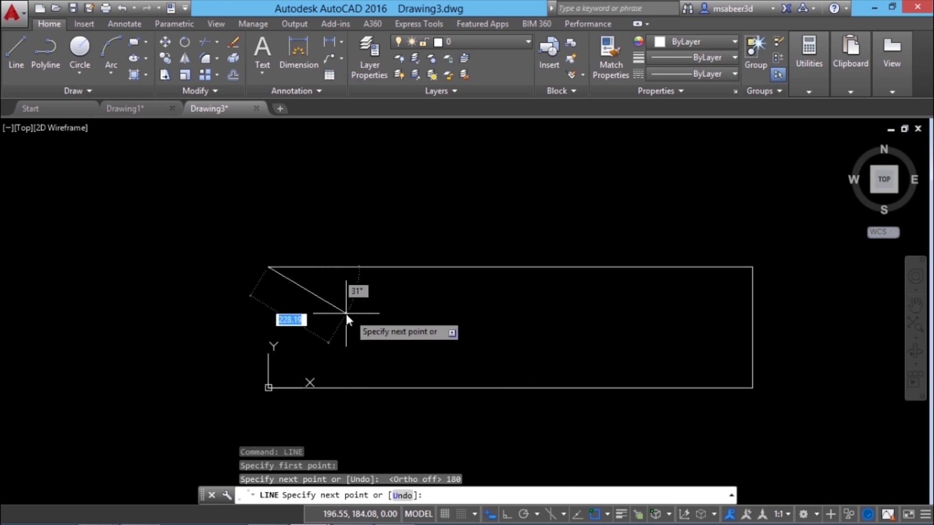
Step: Draw the 300 cm left side down from the upper-left corner to the origin, keeping Ortho mode off
{"action": "key", "text": "F8"}
{"action": "key", "text": "F8"}
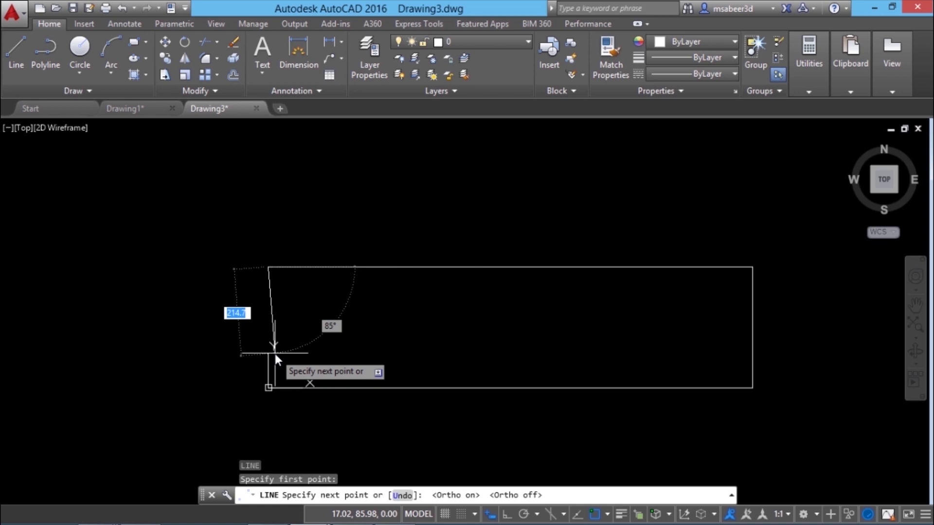
{"action": "type", "text": "300"}
{"action": "key", "text": "Tab"}
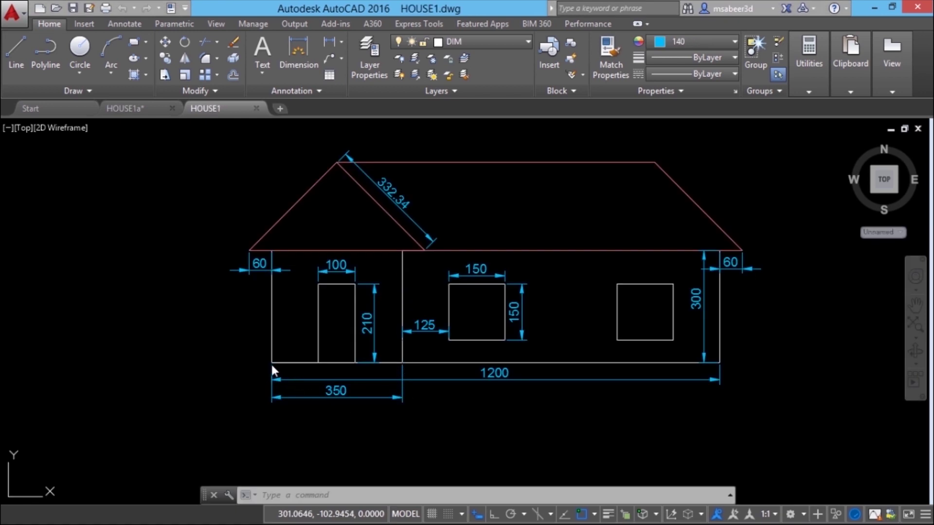
Step: Return to HOUSE1a and draw a 300 cm vertical wall line upward from 350,0 with Ortho mode on
{"action": "key", "text": "ctrl+Tab"}
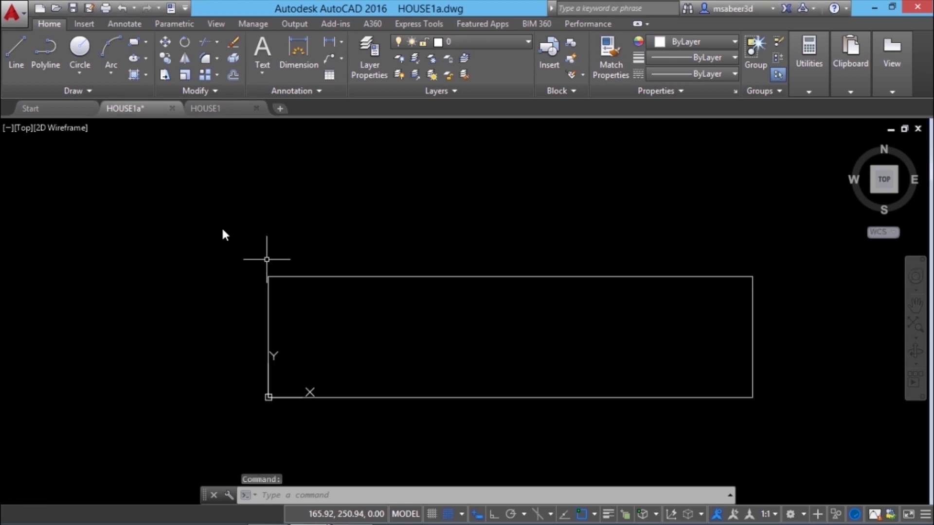
{"action": "right_click", "coordinate": [514, 226]}
{"action": "left_click", "coordinate": [545, 233]}
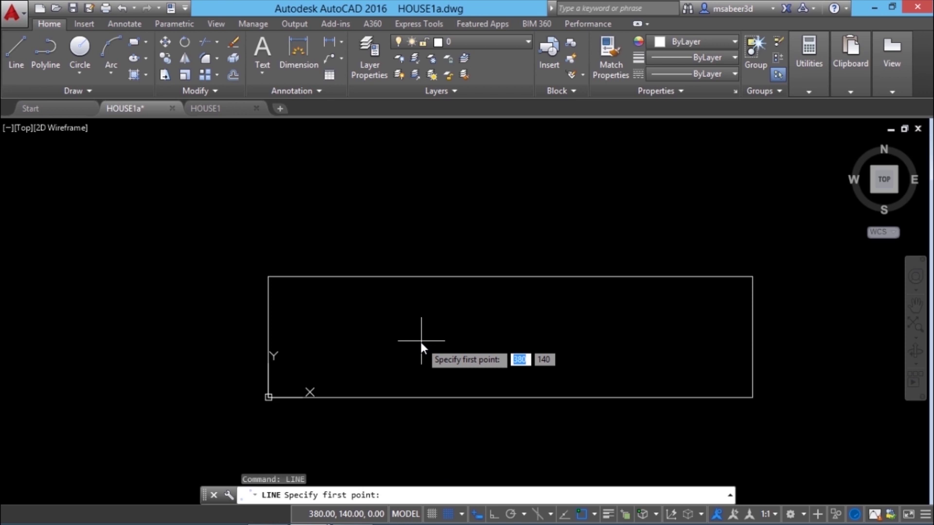
{"action": "type", "text": "350"}
{"action": "key", "text": "Tab"}
{"action": "type", "text": "0"}
{"action": "key", "text": "Return"}
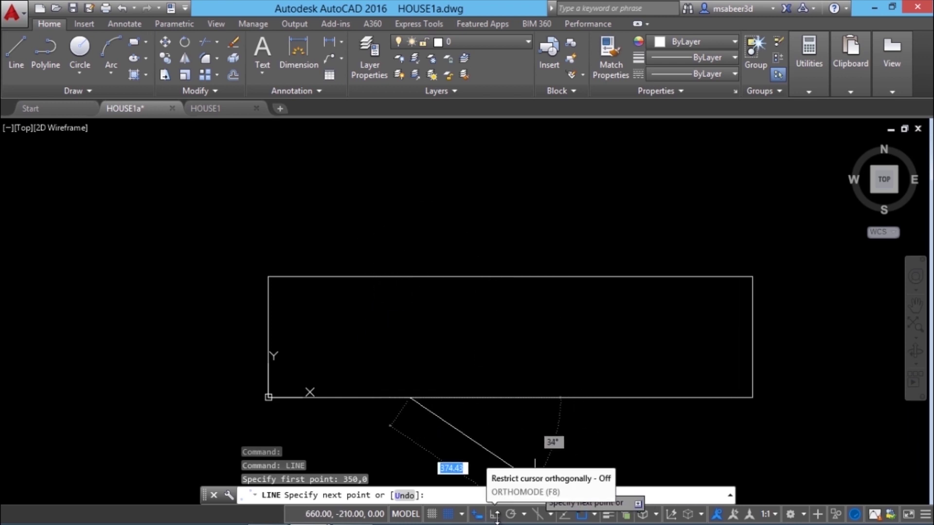
{"action": "key", "text": "F8"}
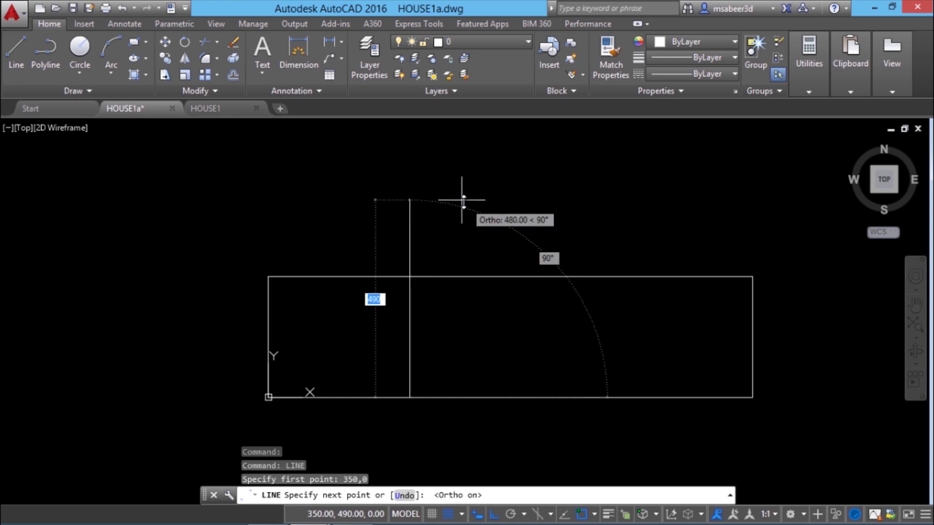
{"action": "type", "text": "300"}
{"action": "key", "text": "Return"}
{"action": "key", "text": "Return"}
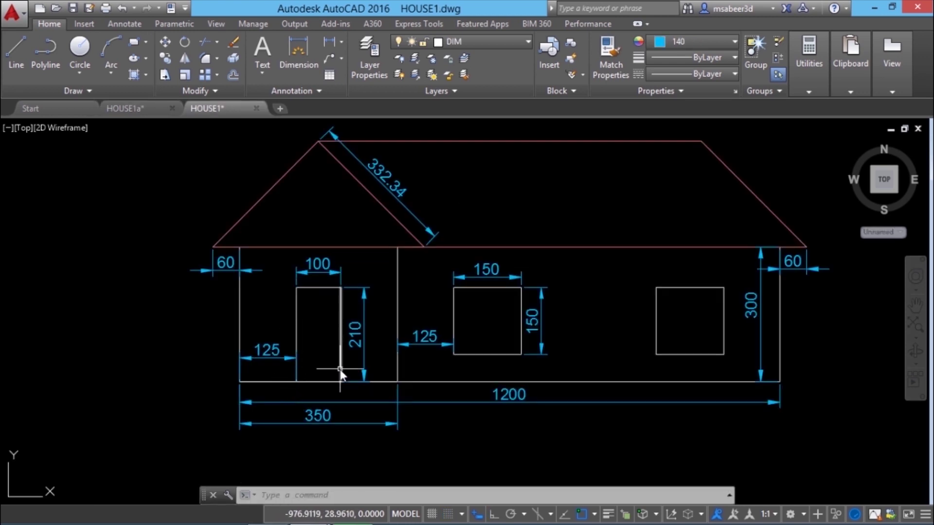
Step: Examine the door dimensions in HOUSE1, return to HOUSE1a and start a line for the door at 125,0
{"action": "scroll", "coordinate": [295, 387], "scroll_direction": "up", "scroll_amount": 4}
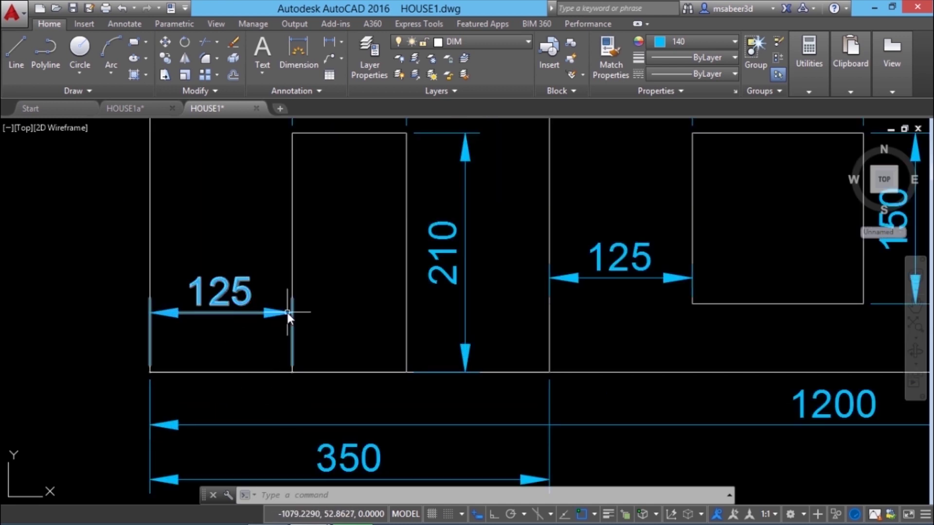
{"action": "scroll", "coordinate": [277, 398], "scroll_direction": "down", "scroll_amount": 2}
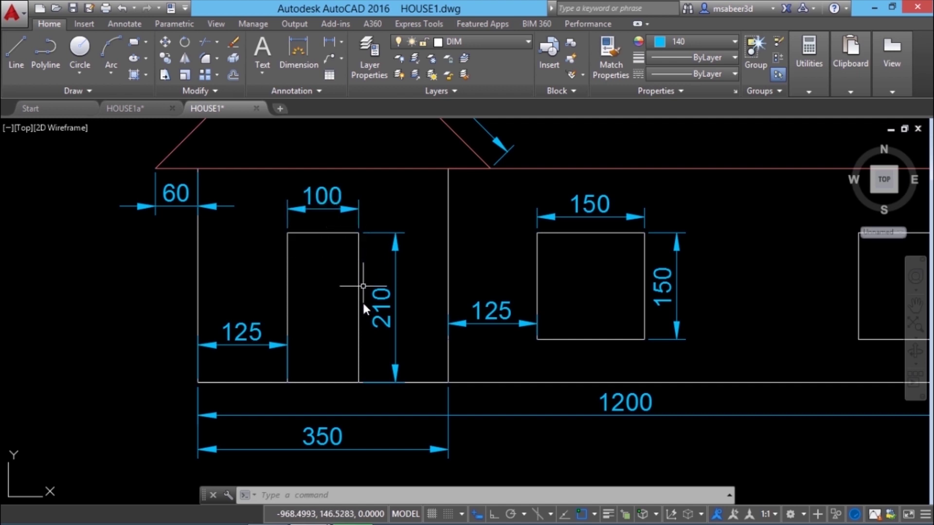
{"action": "left_click", "coordinate": [143, 111]}
{"action": "right_click", "coordinate": [474, 211]}
{"action": "left_click", "coordinate": [491, 209]}
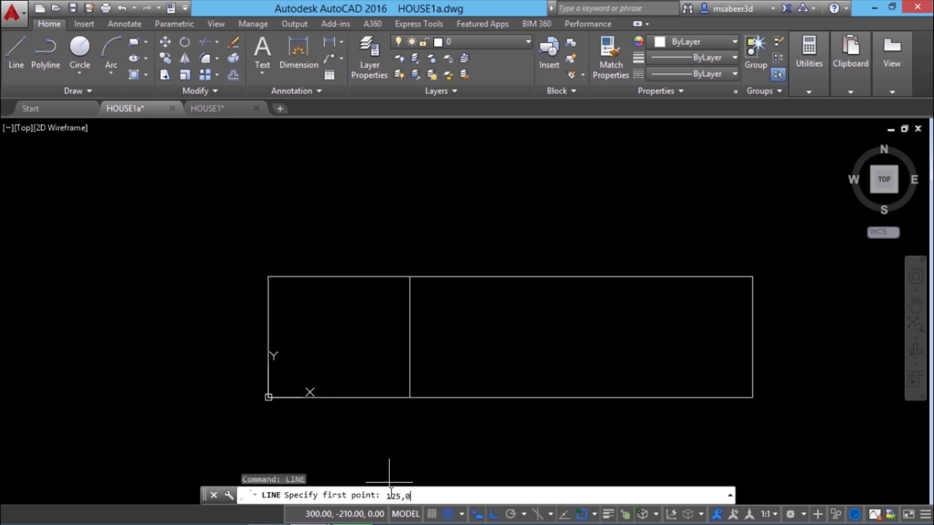
{"action": "type", "text": "125,0"}
{"action": "key", "text": "Return"}
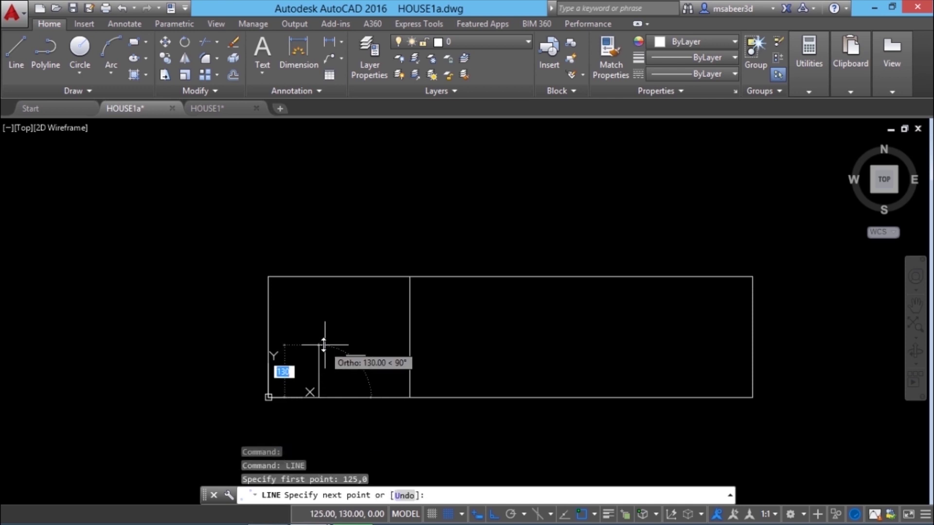
Step: Turn off dynamic input and draw the door outline from 125,0: 210 cm up, 100 cm to the right and 210 cm down
{"action": "scroll", "coordinate": [316, 338], "scroll_direction": "up", "scroll_amount": 3}
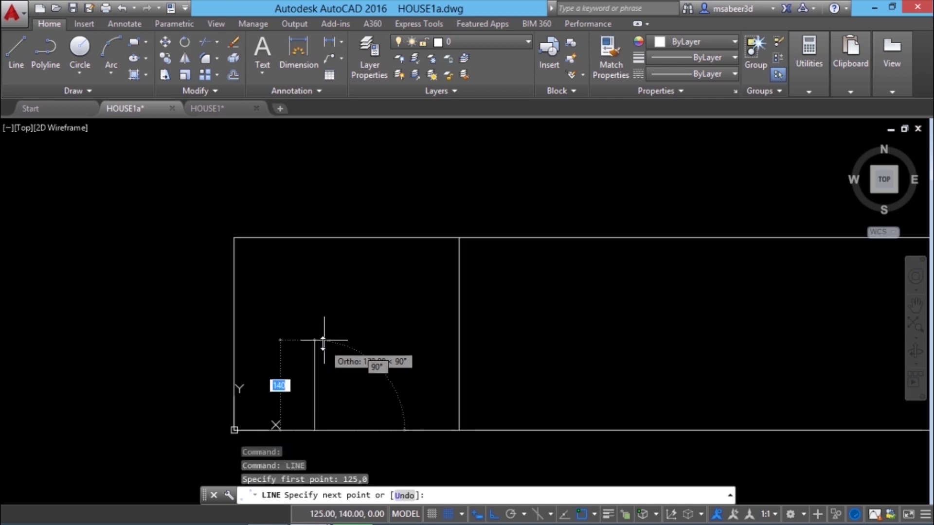
{"action": "left_click", "coordinate": [476, 514]}
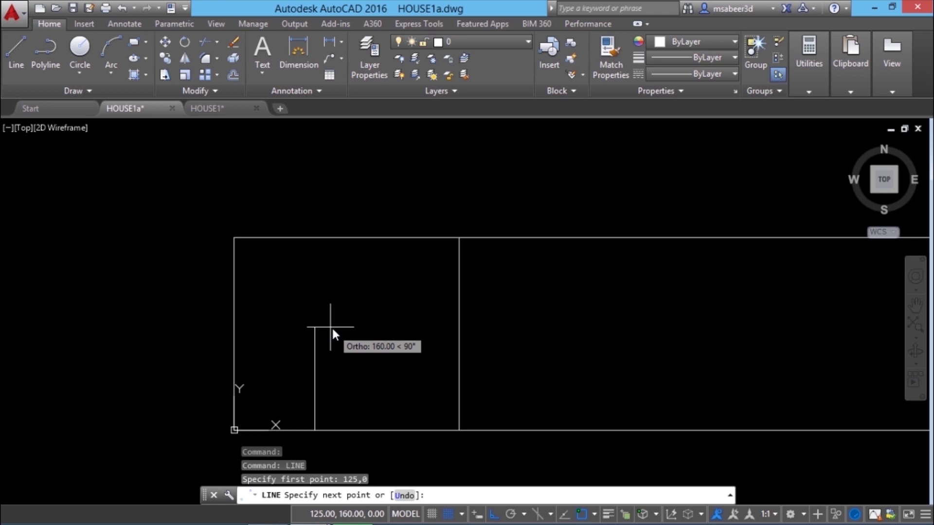
{"action": "type", "text": "210"}
{"action": "key", "text": "Return"}
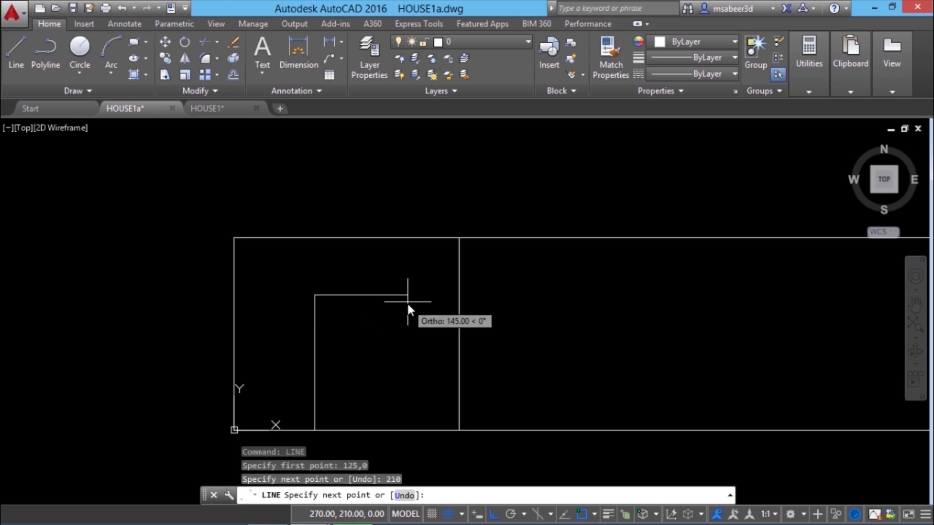
{"action": "type", "text": "100"}
{"action": "key", "text": "Return"}
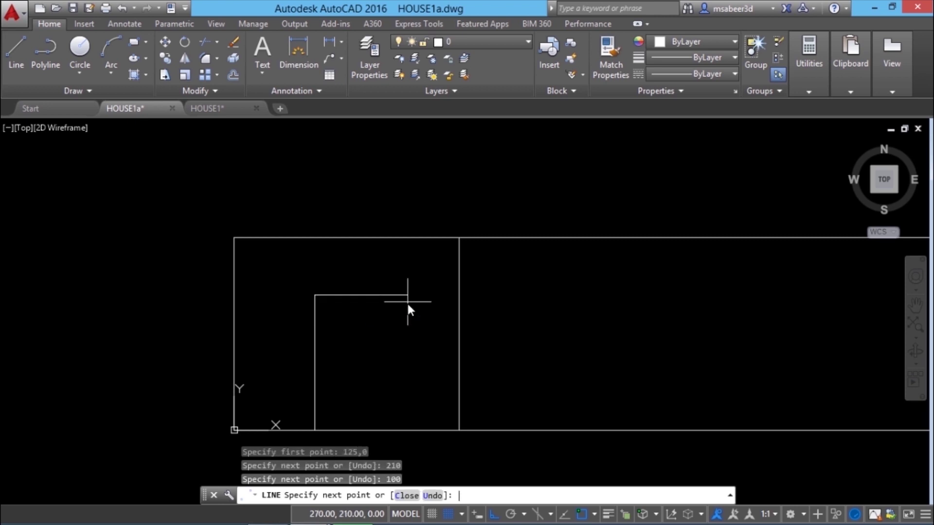
{"action": "type", "text": "210"}
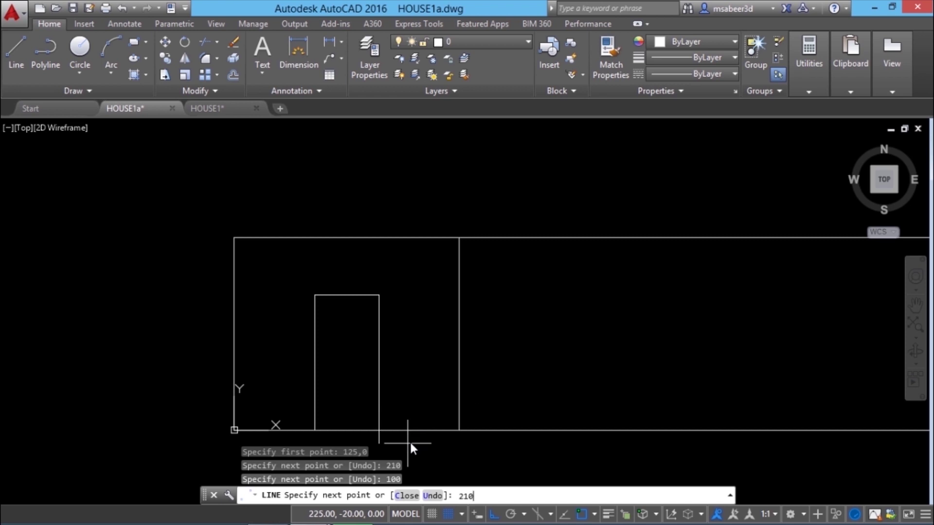
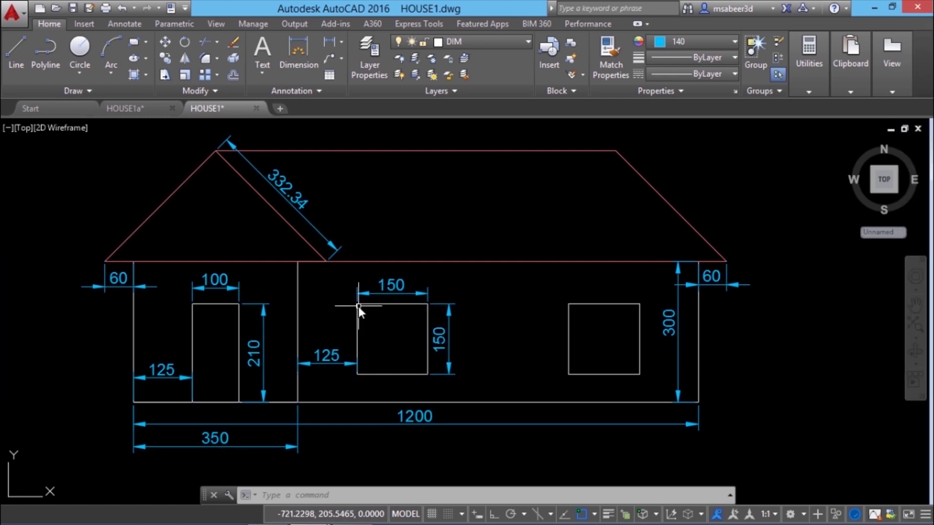
Step: Check the first window's position in HOUSE1, and in HOUSE1a draw its 150 cm top edge rightward from 475,210
{"action": "mouse_move", "coordinate": [358, 306]}
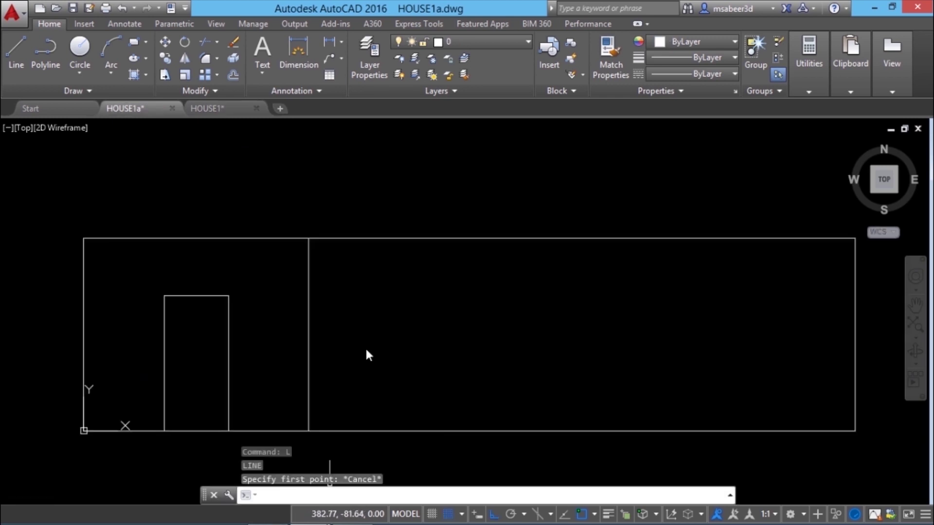
{"action": "right_click", "coordinate": [533, 176]}
{"action": "left_click", "coordinate": [579, 185]}
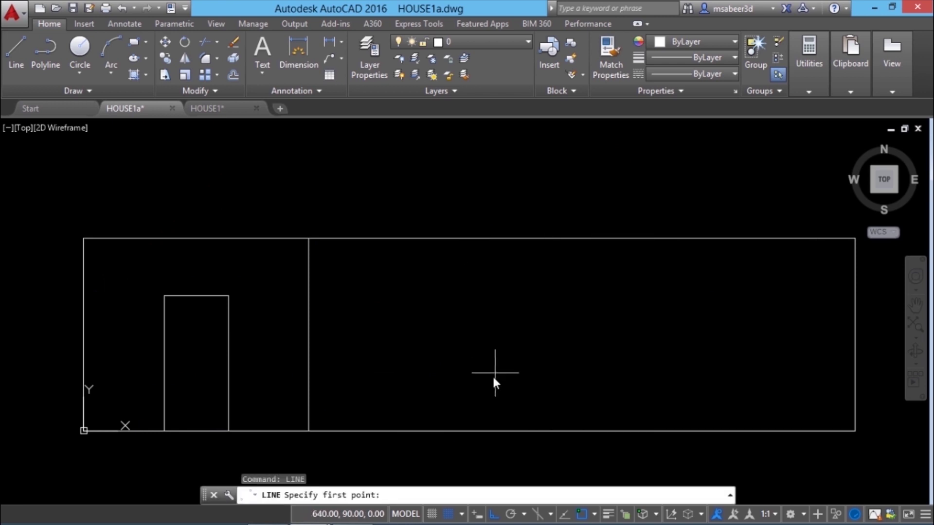
{"action": "type", "text": "475,210"}
{"action": "key", "text": "Return"}
{"action": "type", "text": "150"}
{"action": "key", "text": "Return"}
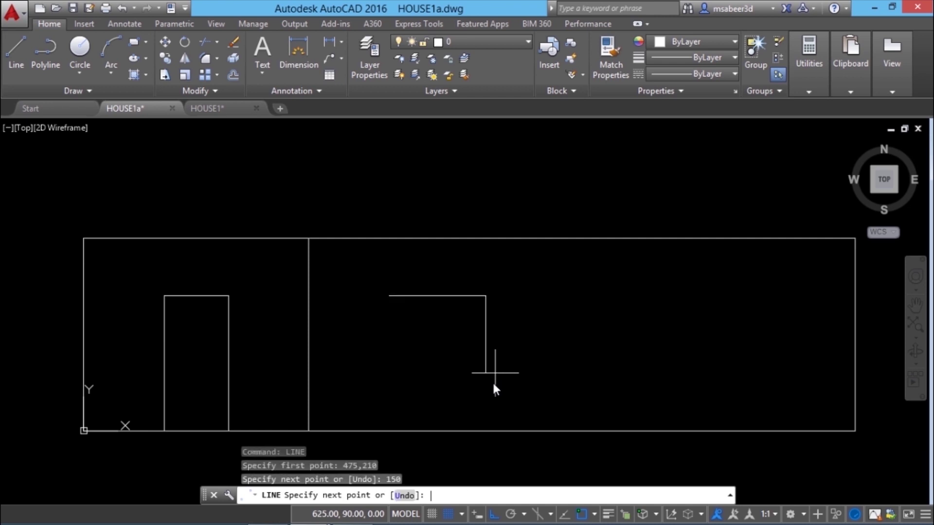
Step: Complete the first window with a 150 cm side down, a 150 cm bottom edge to the left and the Close option
{"action": "type", "text": "150"}
{"action": "key", "text": "Return"}
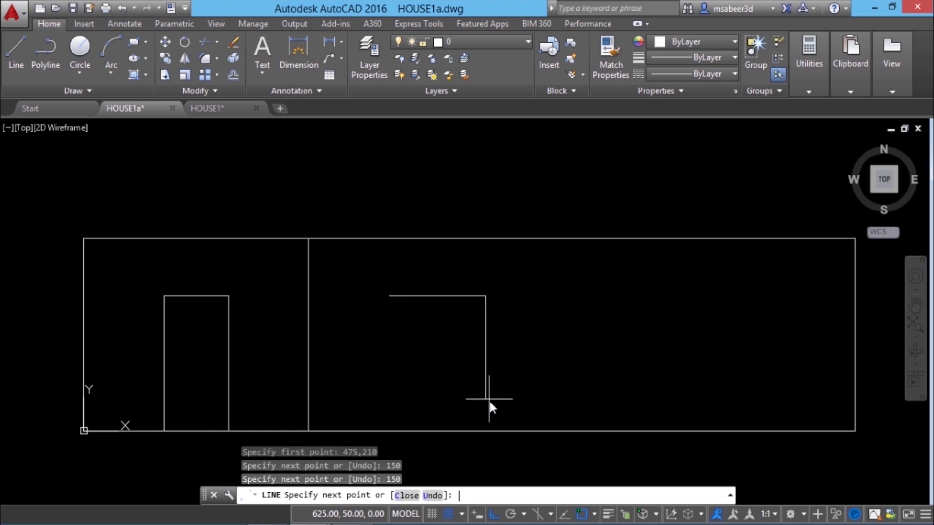
{"action": "type", "text": "150"}
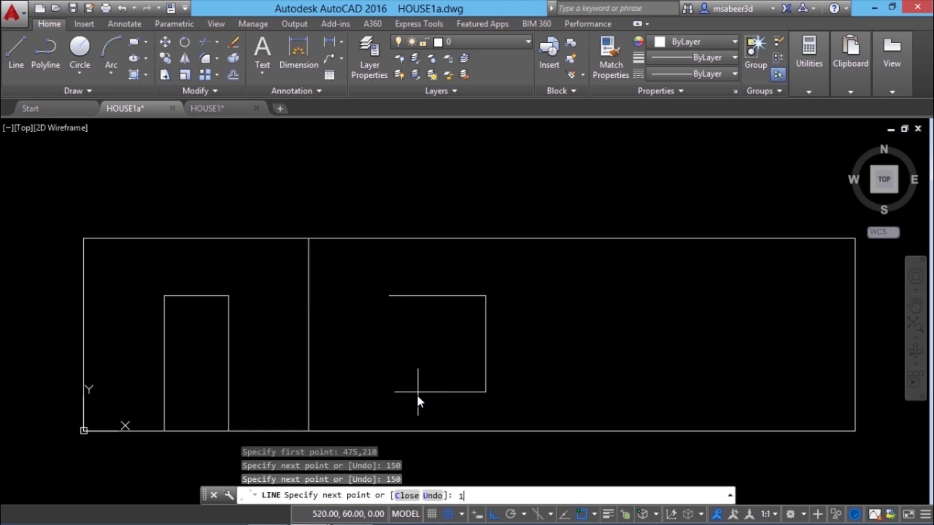
{"action": "key", "text": "Return"}
{"action": "type", "text": "c"}
{"action": "key", "text": "Return"}
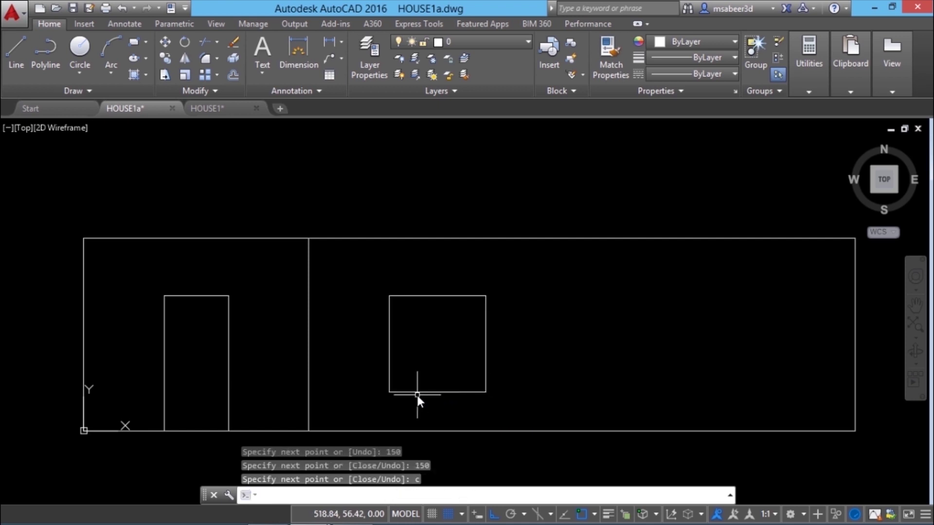
Step: Check the second window's offset in HOUSE1, and in HOUSE1a draw its 150 cm right side downward from 1075,210
{"action": "key", "text": "ctrl+Tab"}
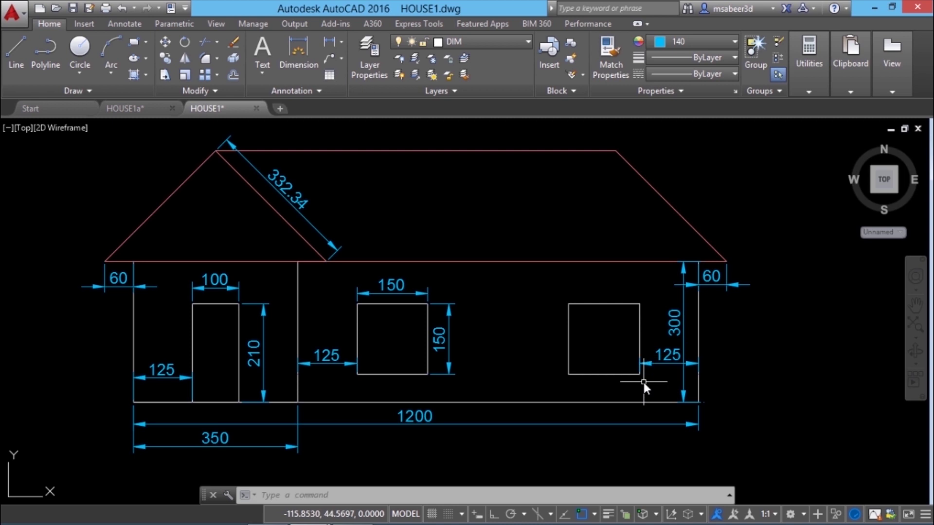
{"action": "key", "text": "ctrl+Tab"}
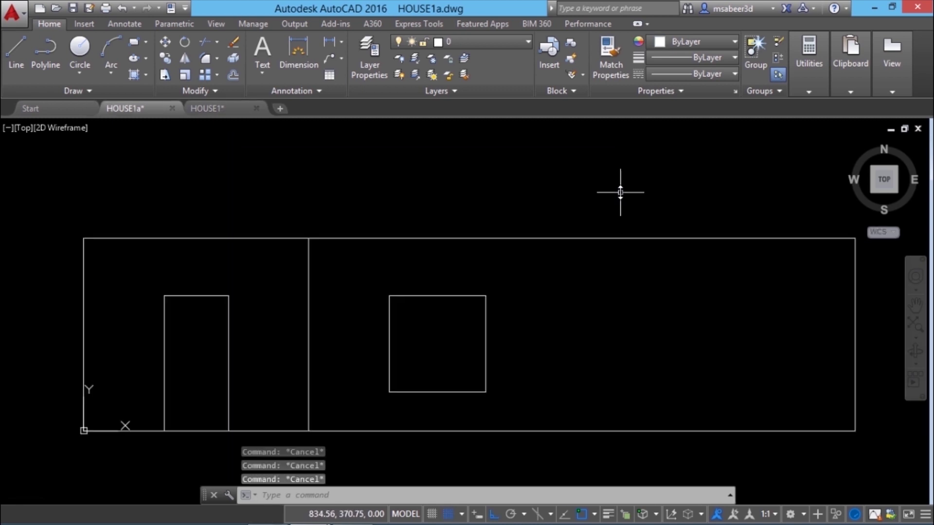
{"action": "right_click", "coordinate": [634, 179]}
{"action": "left_click", "coordinate": [677, 188]}
{"action": "type", "text": "1075"}
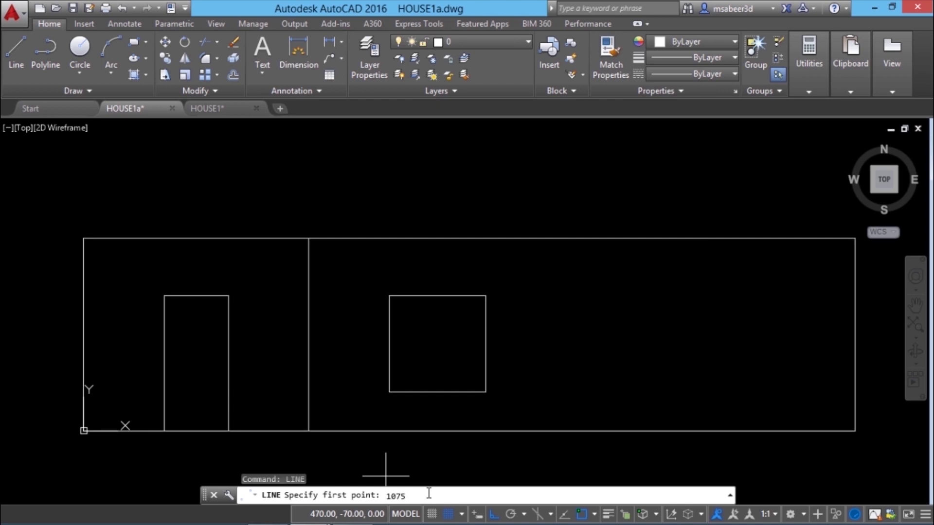
{"action": "type", "text": ",210"}
{"action": "key", "text": "Return"}
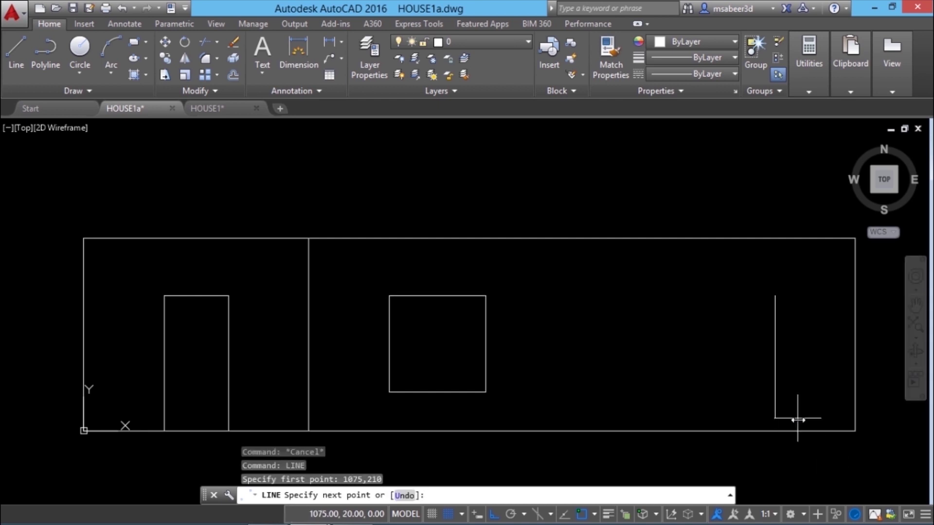
{"action": "type", "text": "150"}
{"action": "key", "text": "Return"}
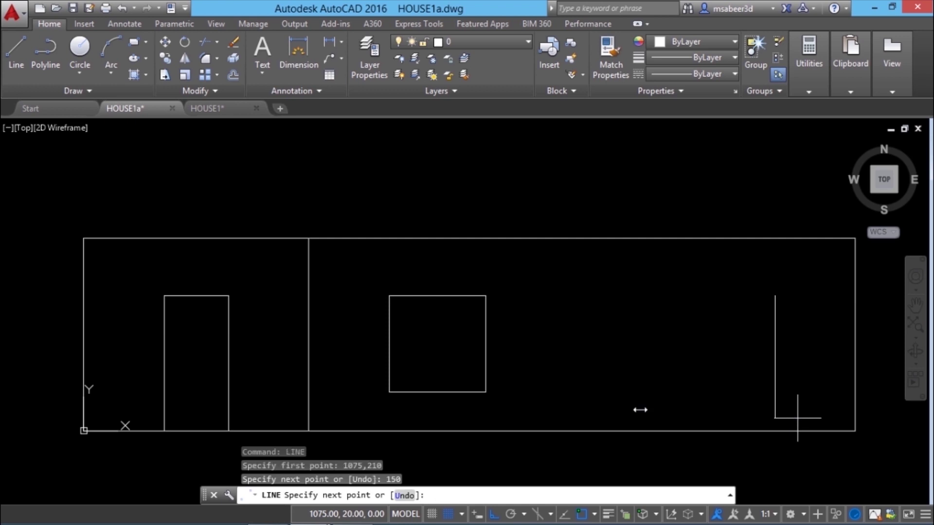
Step: Finish the second window with a 150 cm bottom edge to the left, a 150 cm side up and the Close option
{"action": "type", "text": "150"}
{"action": "key", "text": "Return"}
{"action": "type", "text": "150"}
{"action": "key", "text": "Return"}
{"action": "type", "text": "c"}
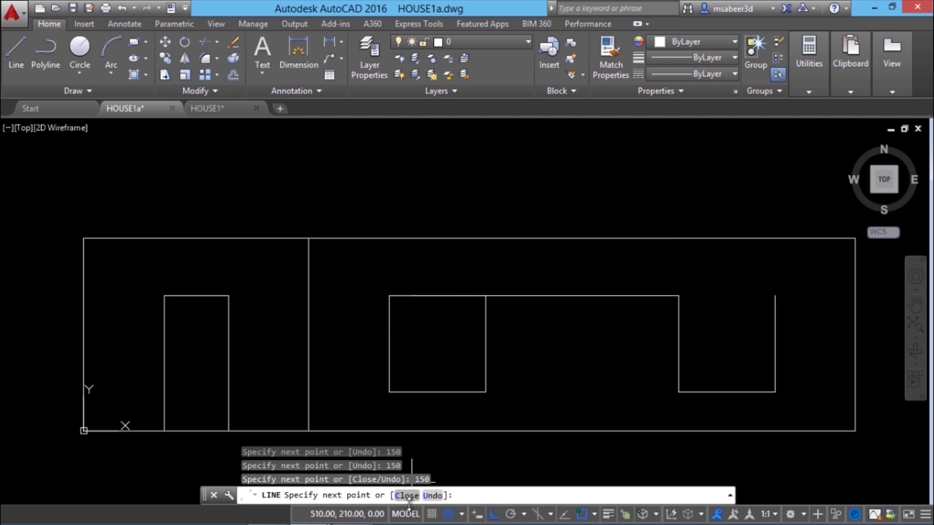
{"action": "key", "text": "Return"}
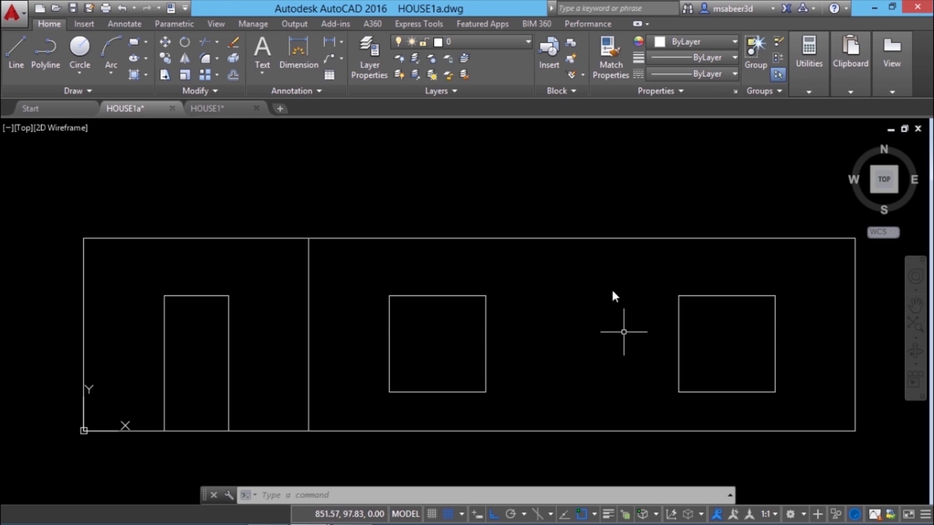
Step: Examine the roof's lengths, overhangs and angles in HOUSE1 and return to HOUSE1a
{"action": "key", "text": "ctrl+Tab"}
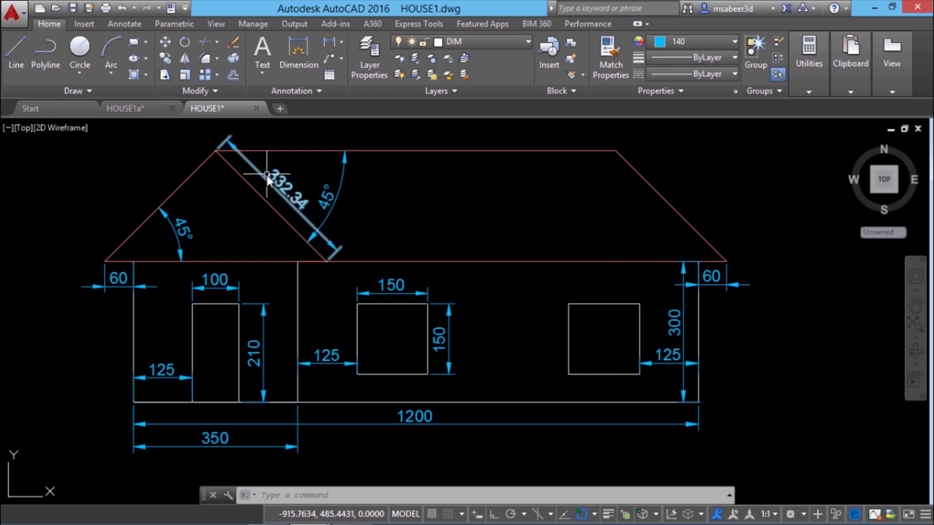
{"action": "left_click", "coordinate": [331, 200]}
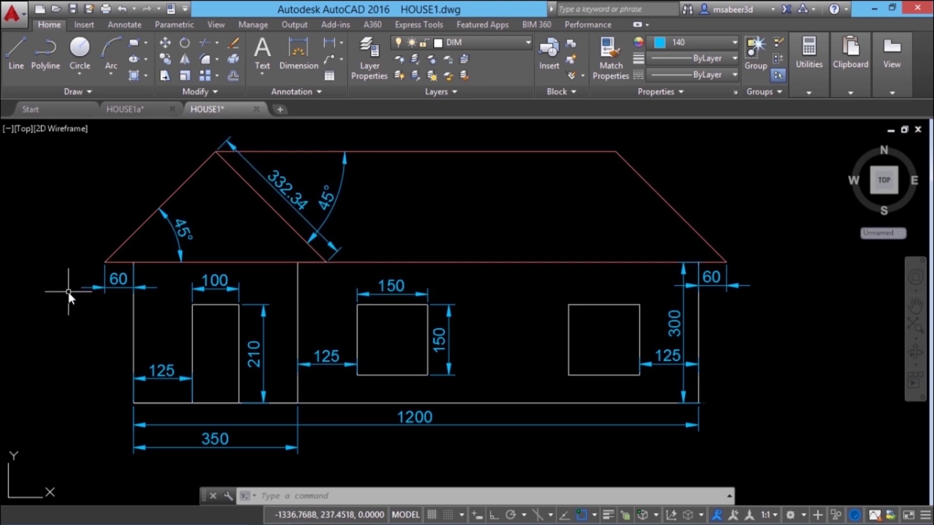
{"action": "key", "text": "ctrl+Tab"}
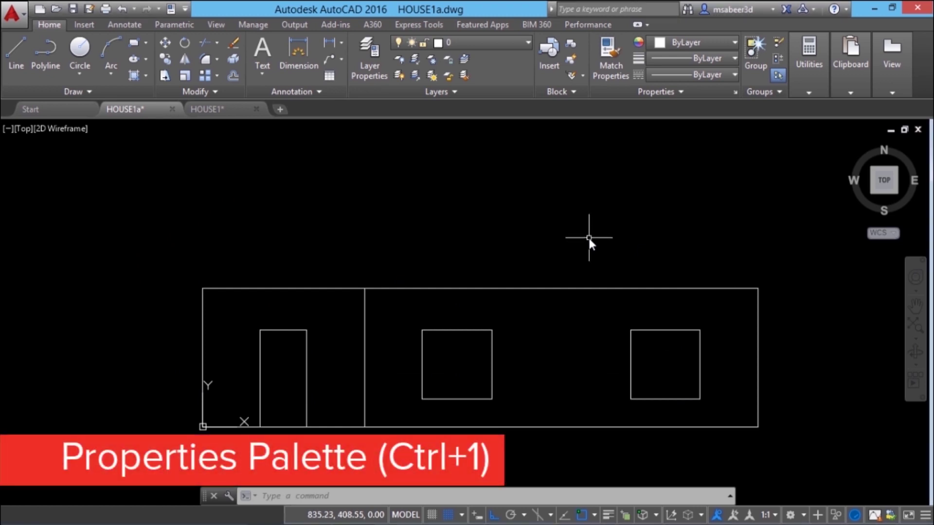
Step: Open the Properties palette in two different ways, closing it each time
{"action": "left_click", "coordinate": [217, 24]}
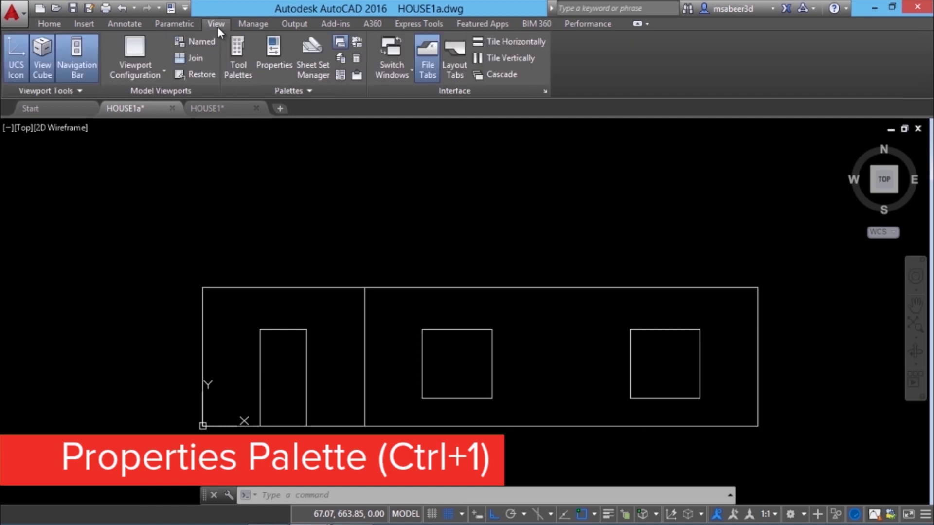
{"action": "left_click", "coordinate": [273, 63]}
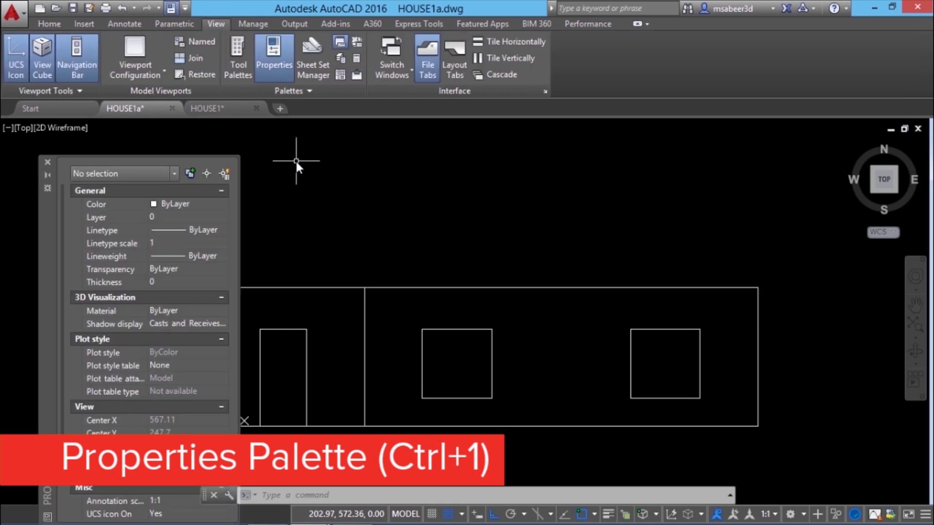
{"action": "left_click", "coordinate": [42, 159]}
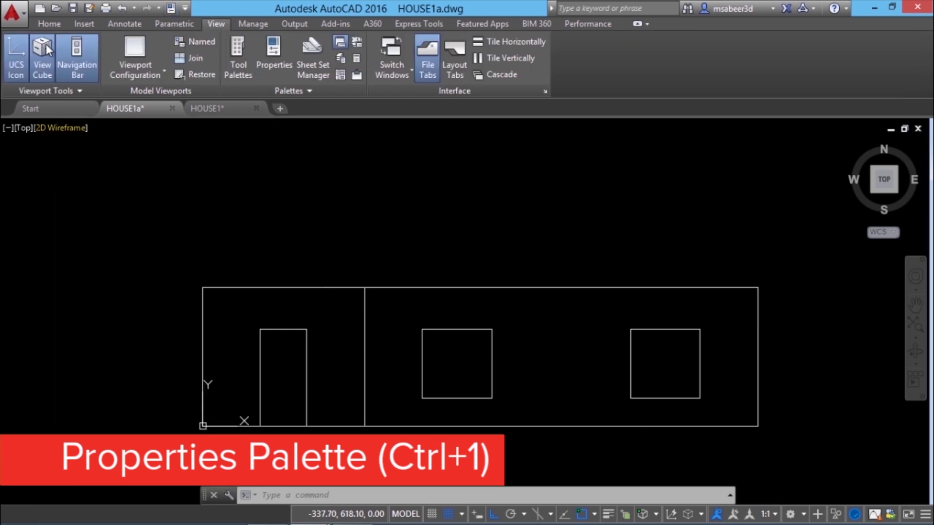
{"action": "left_click", "coordinate": [185, 8]}
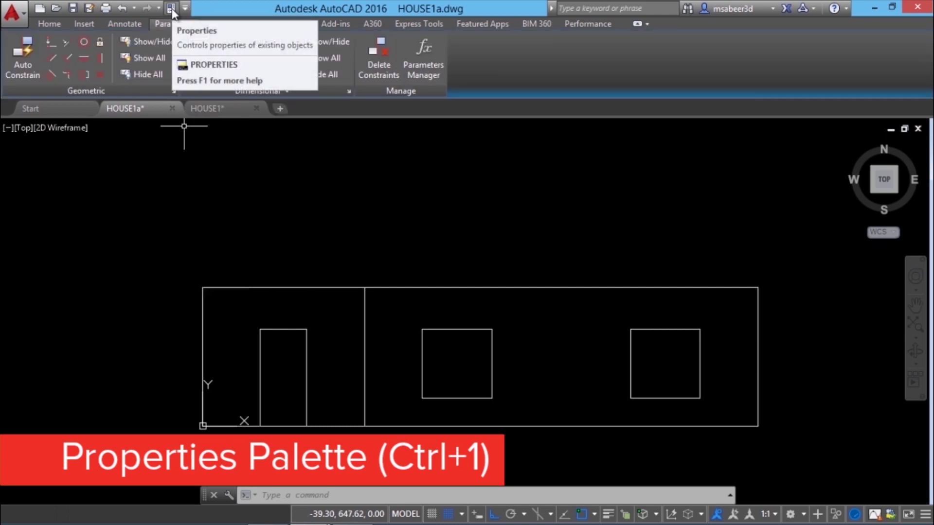
{"action": "left_click", "coordinate": [171, 8]}
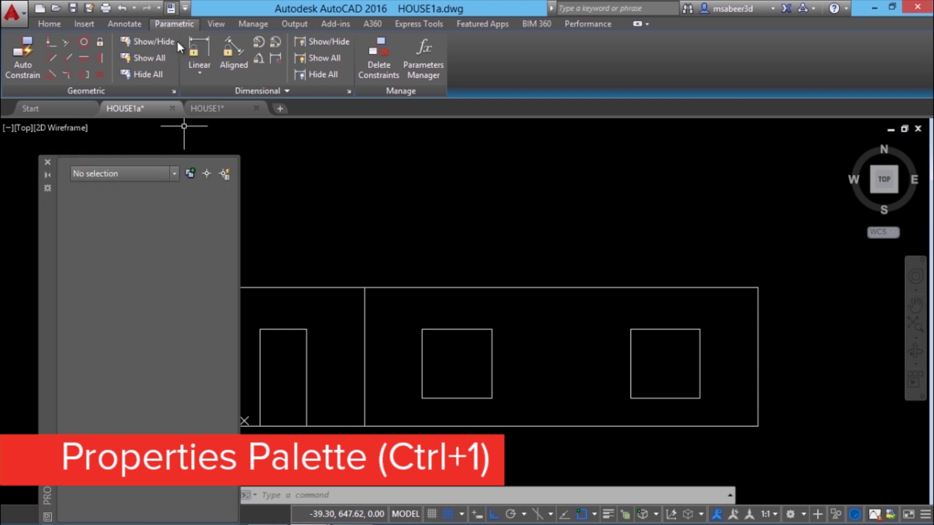
{"action": "left_click", "coordinate": [47, 162]}
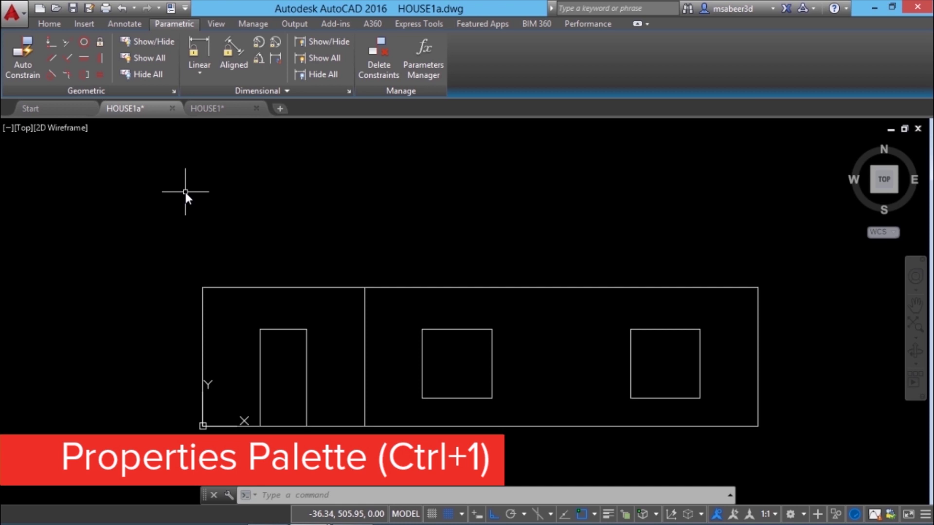
Step: Set the current object color to index color 21 in the Properties palette and close the palette
{"action": "key", "text": "ctrl+1"}
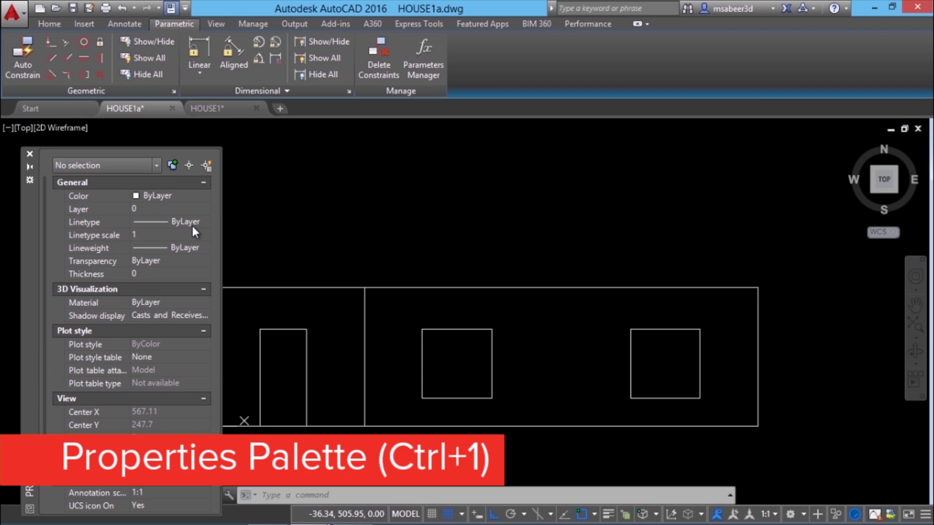
{"action": "left_click", "coordinate": [183, 195]}
{"action": "left_click", "coordinate": [180, 193]}
{"action": "left_click", "coordinate": [180, 194]}
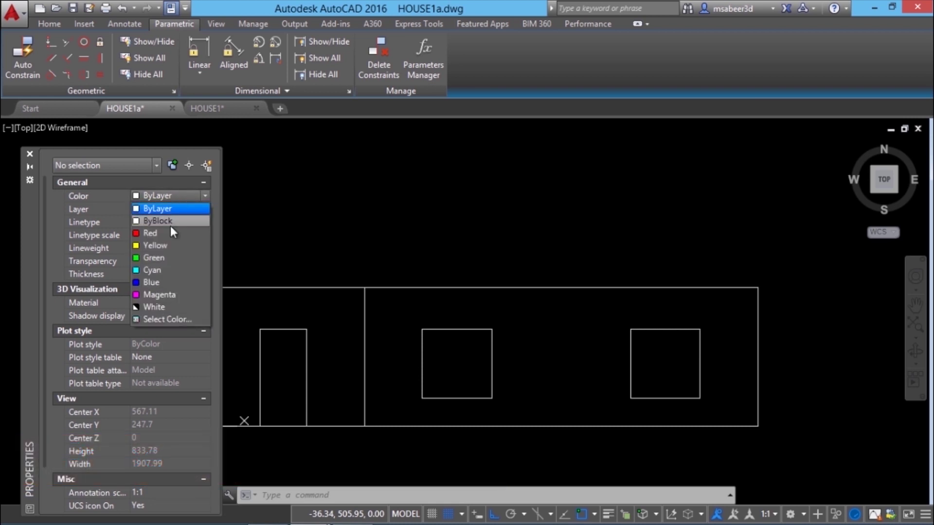
{"action": "left_click", "coordinate": [169, 317]}
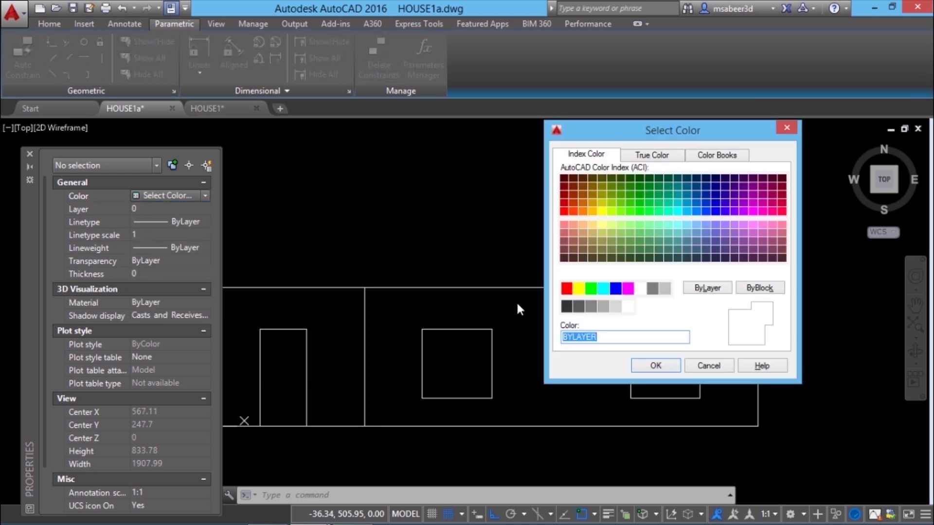
{"action": "left_click", "coordinate": [574, 224]}
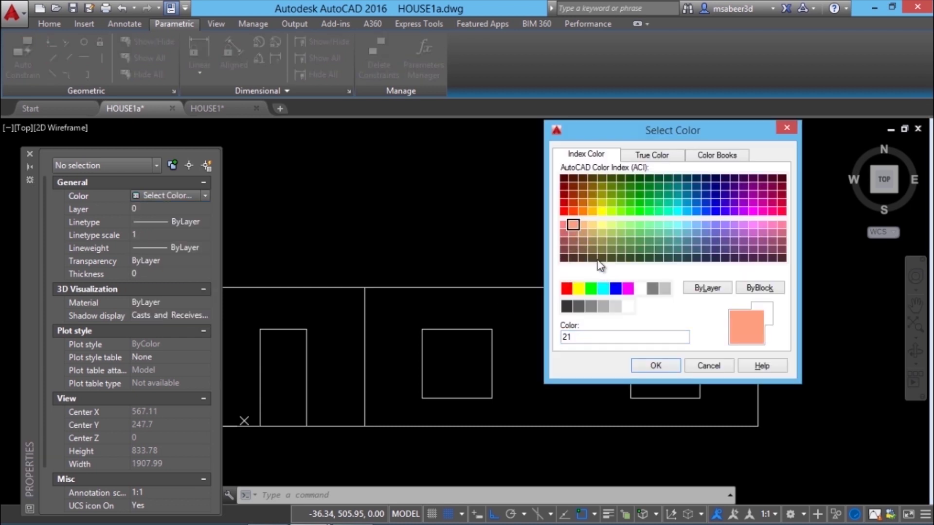
{"action": "left_click", "coordinate": [656, 366]}
{"action": "left_click", "coordinate": [30, 154]}
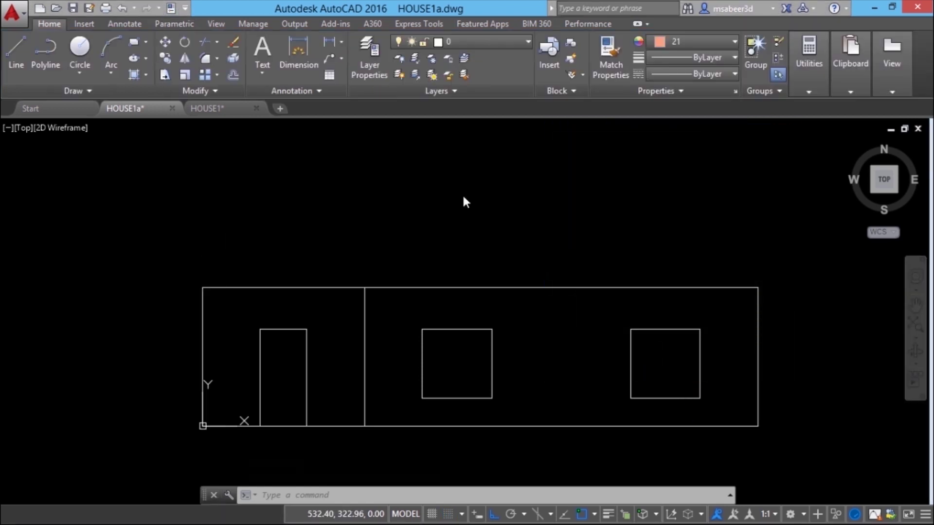
Step: Start the roof outline with a 60 cm line from the upper-left wall corner outward to the left
{"action": "right_click", "coordinate": [463, 193]}
{"action": "left_click", "coordinate": [499, 200]}
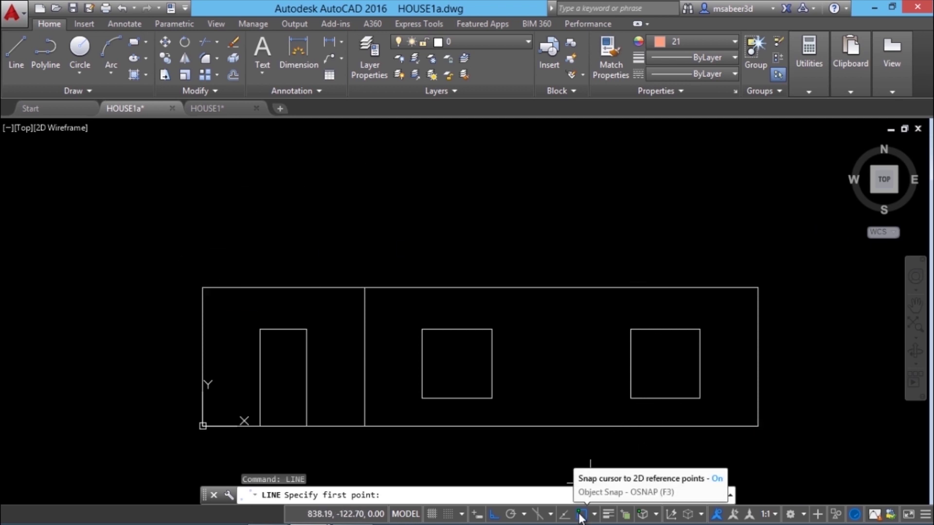
{"action": "left_click", "coordinate": [202, 288]}
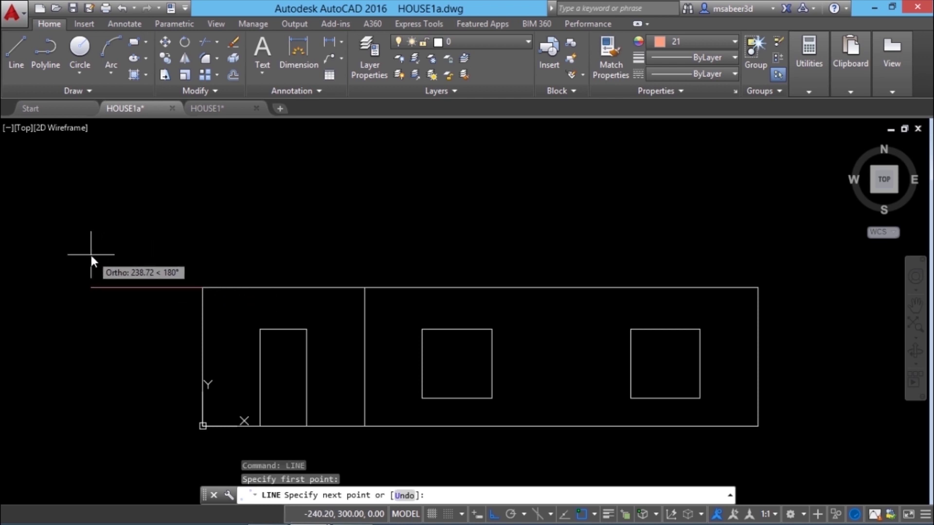
{"action": "type", "text": "60"}
{"action": "key", "text": "Return"}
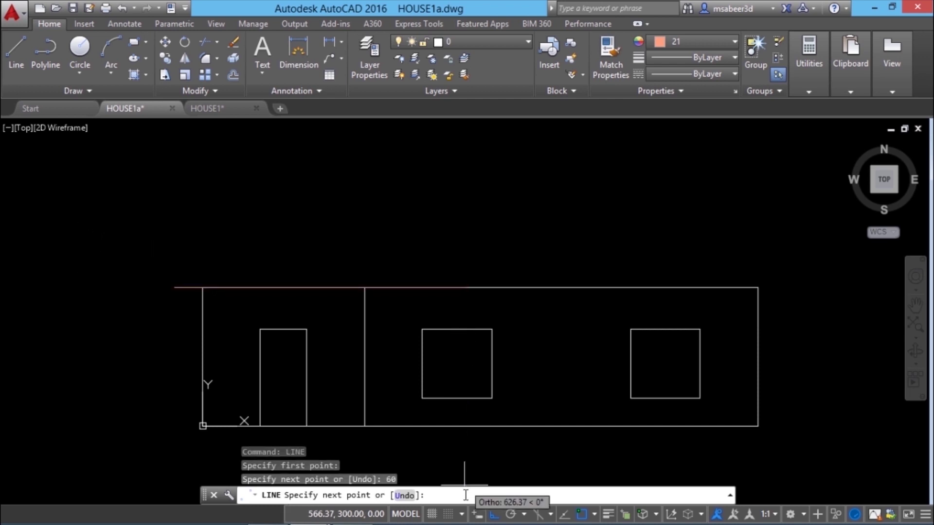
Step: With Ortho off and dynamic input on, draw the gable's left slope 332.34 cm long at 45° upward from the overhang's outer end
{"action": "left_click", "coordinate": [477, 519]}
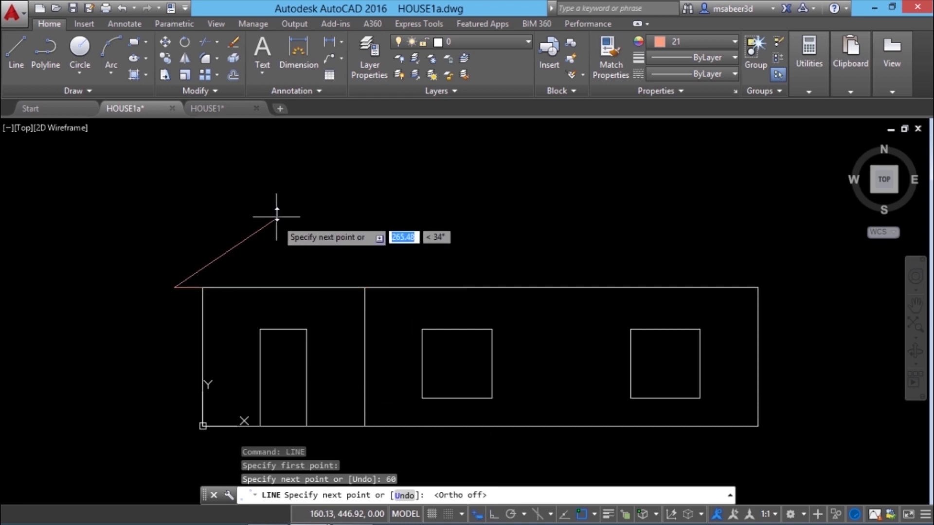
{"action": "type", "text": "332.34"}
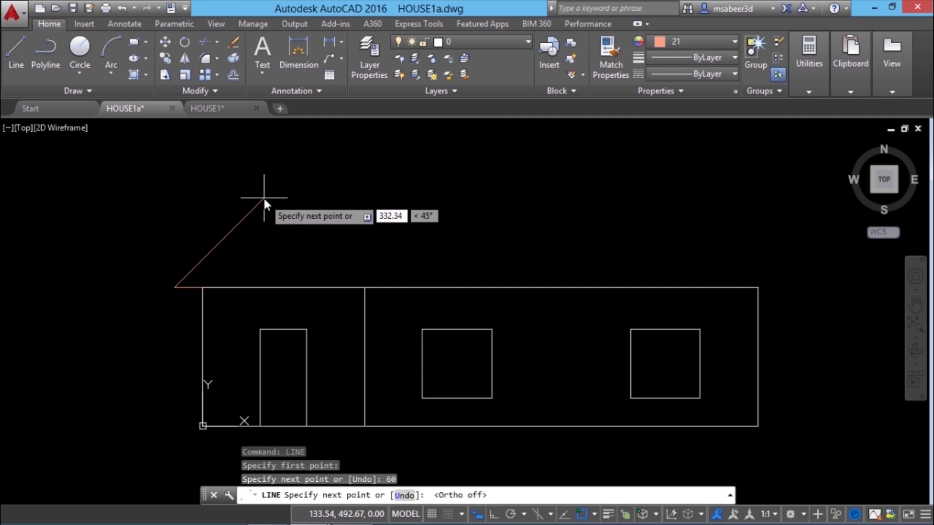
{"action": "key", "text": "Tab"}
{"action": "type", "text": "45"}
{"action": "key", "text": "Return"}
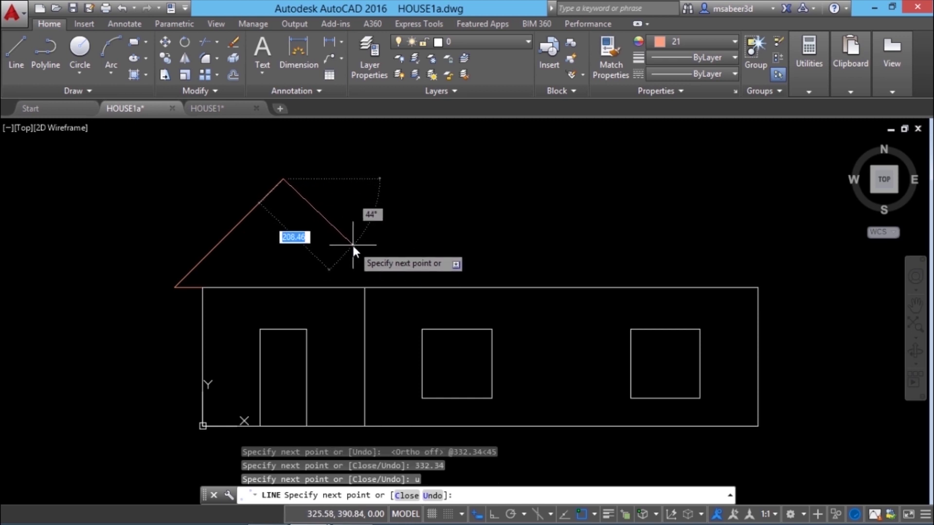
Step: Draw the gable's right slope 332.34 cm long, 45° downward from the peak, and finish the triangle with the Close option
{"action": "type", "text": "332.34"}
{"action": "key", "text": "Tab"}
{"action": "type", "text": "45"}
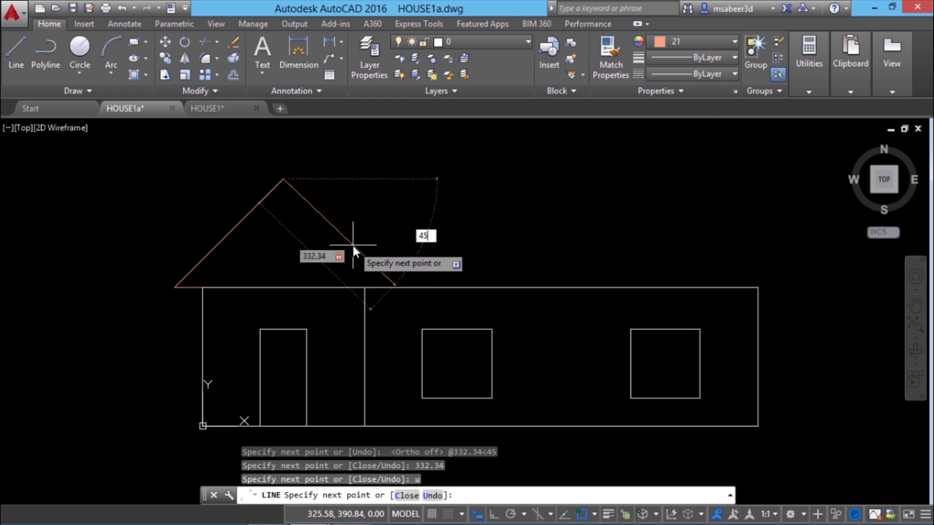
{"action": "key", "text": "Return"}
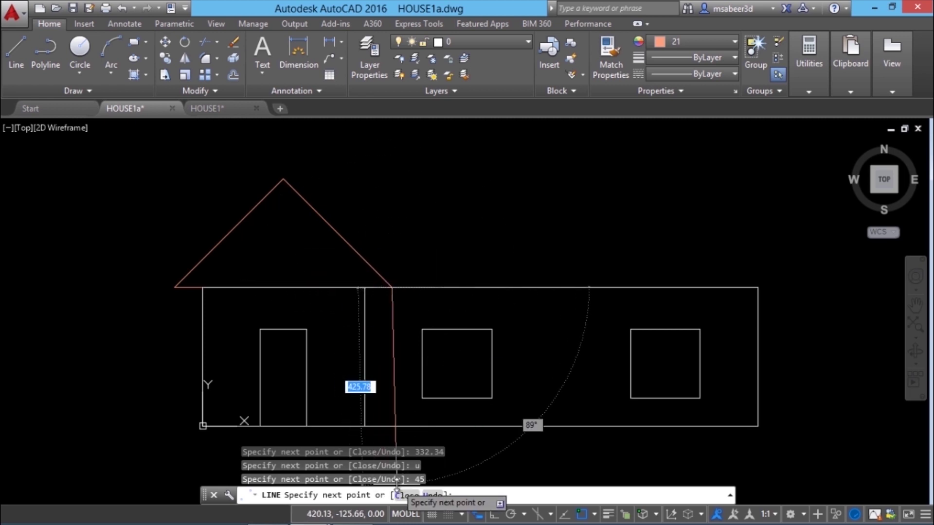
{"action": "left_click", "coordinate": [407, 495]}
Step: Check the roof in HOUSE1, then in HOUSE1a draw a 60 cm line to the right from the upper-right wall corner, with dynamic input off and Ortho on
{"action": "left_click", "coordinate": [208, 109]}
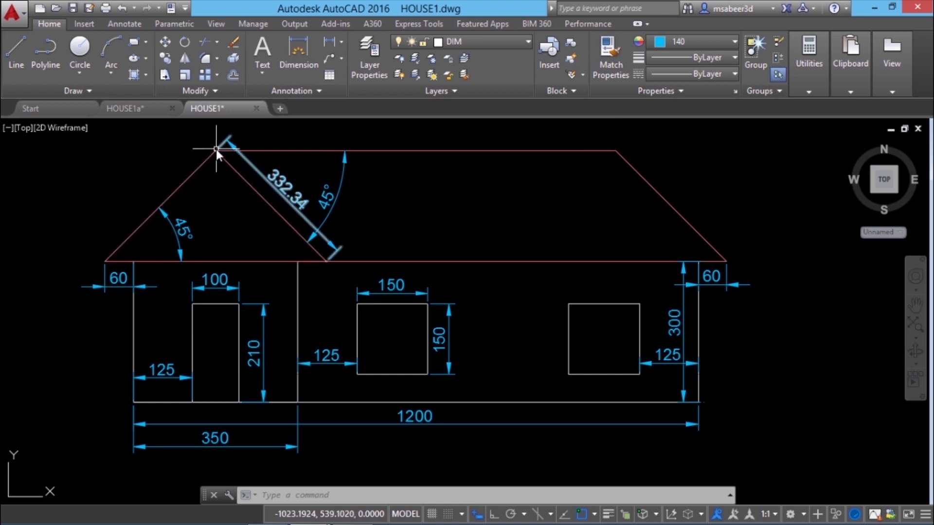
{"action": "left_click", "coordinate": [134, 115]}
{"action": "right_click", "coordinate": [542, 191]}
{"action": "left_click", "coordinate": [555, 197]}
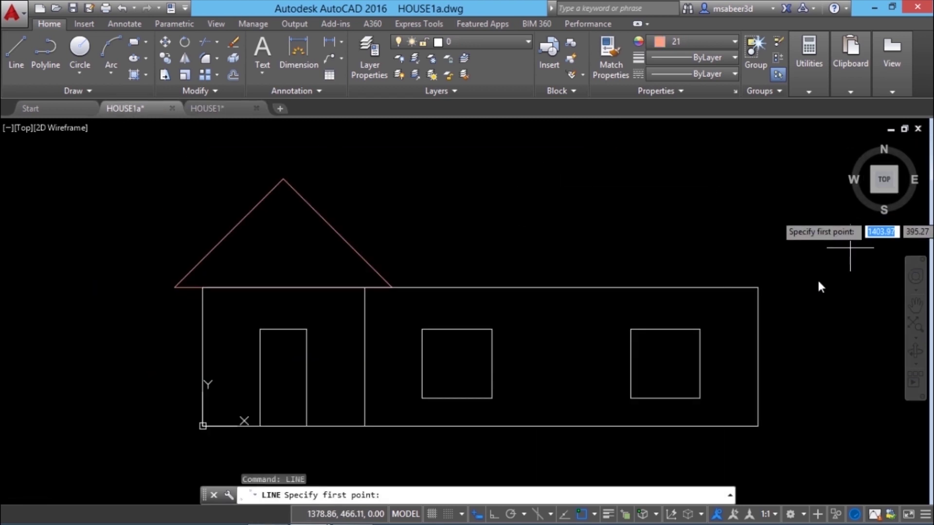
{"action": "left_click", "coordinate": [757, 287]}
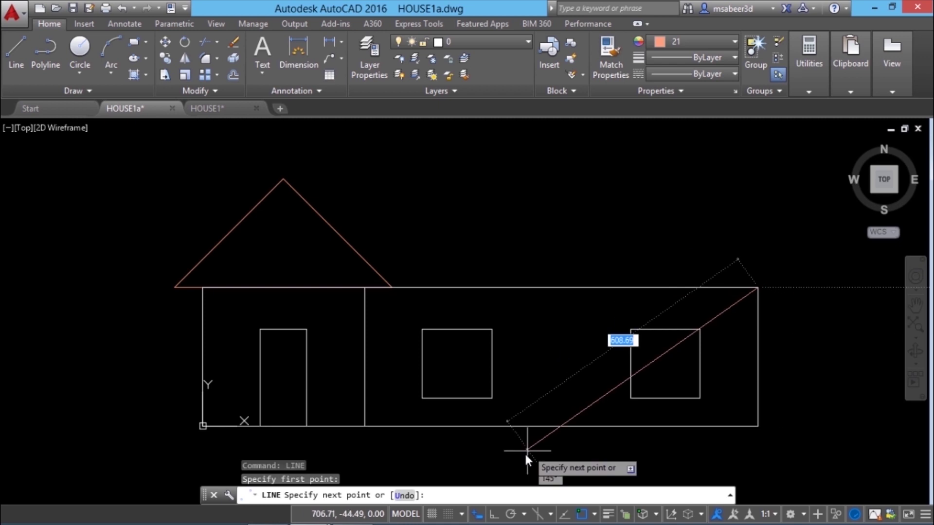
{"action": "left_click", "coordinate": [477, 514]}
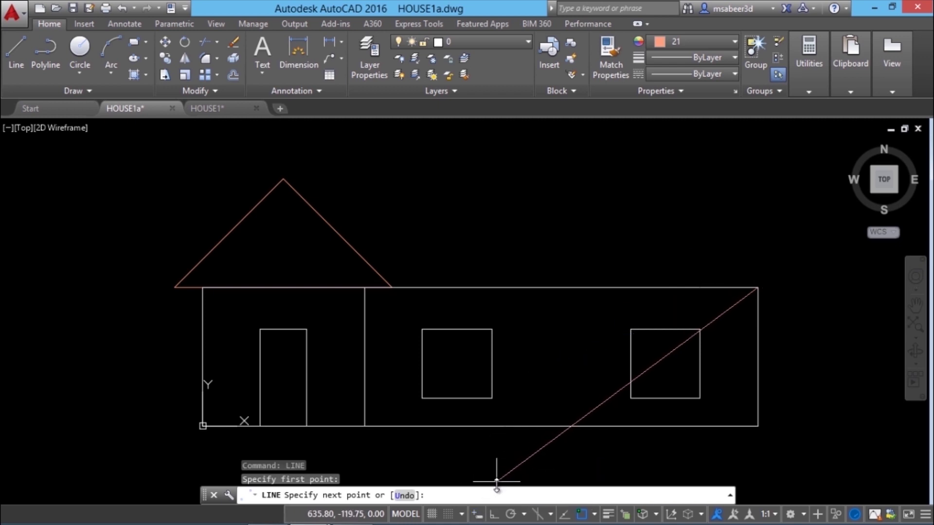
{"action": "left_click", "coordinate": [494, 516]}
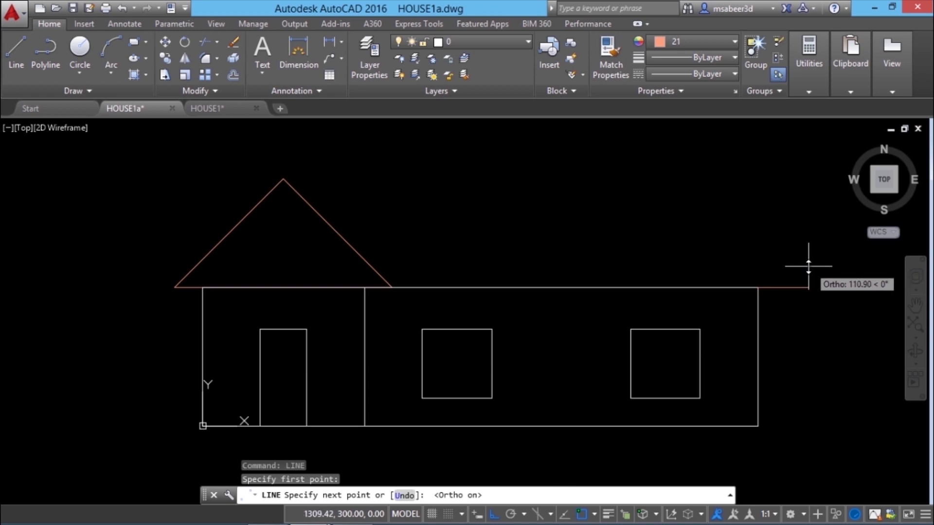
{"action": "type", "text": "60"}
{"action": "key", "text": "Return"}
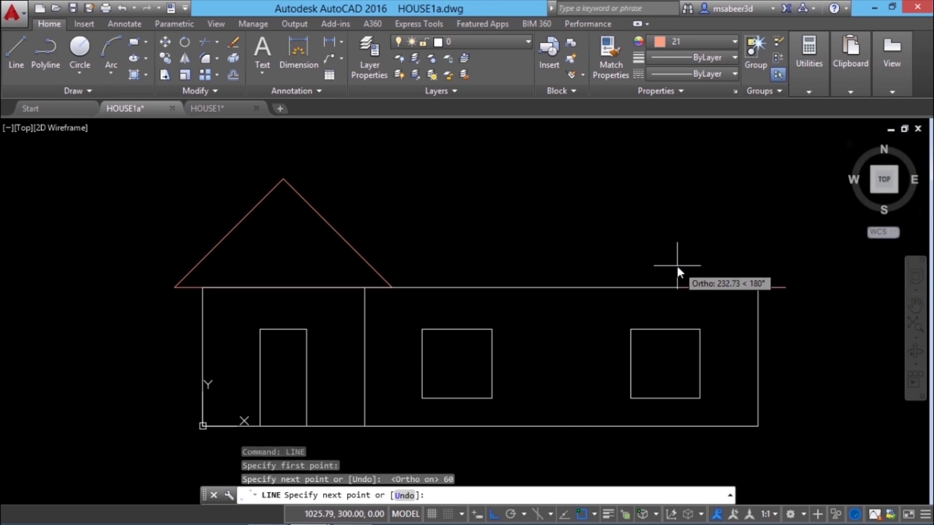
Step: Turn Ortho off and enable polar tracking with the 45, 90, 135, 180 angle increments
{"action": "key", "text": "F8"}
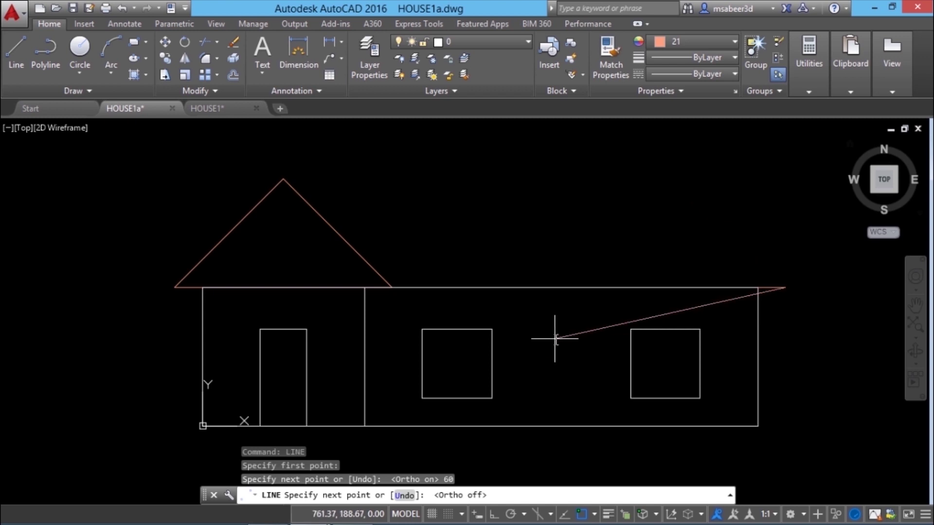
{"action": "left_click", "coordinate": [512, 514]}
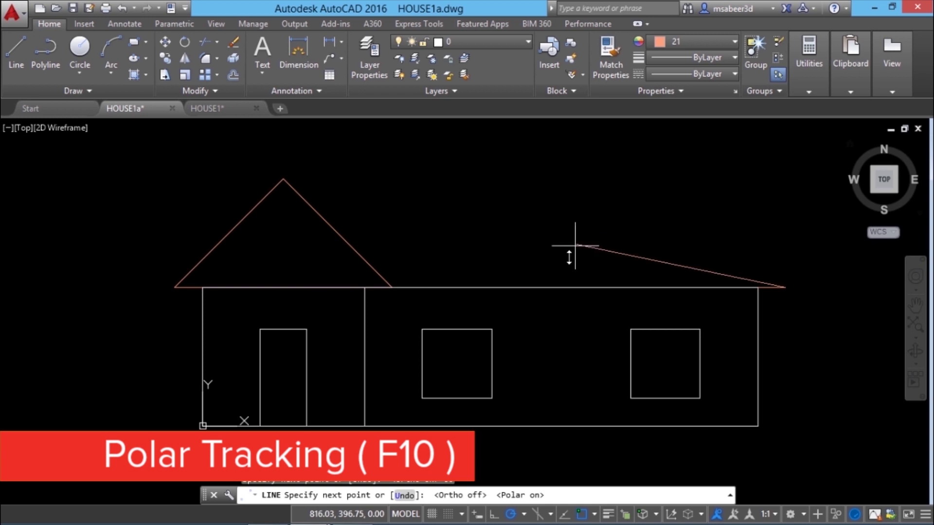
{"action": "left_click", "coordinate": [524, 514]}
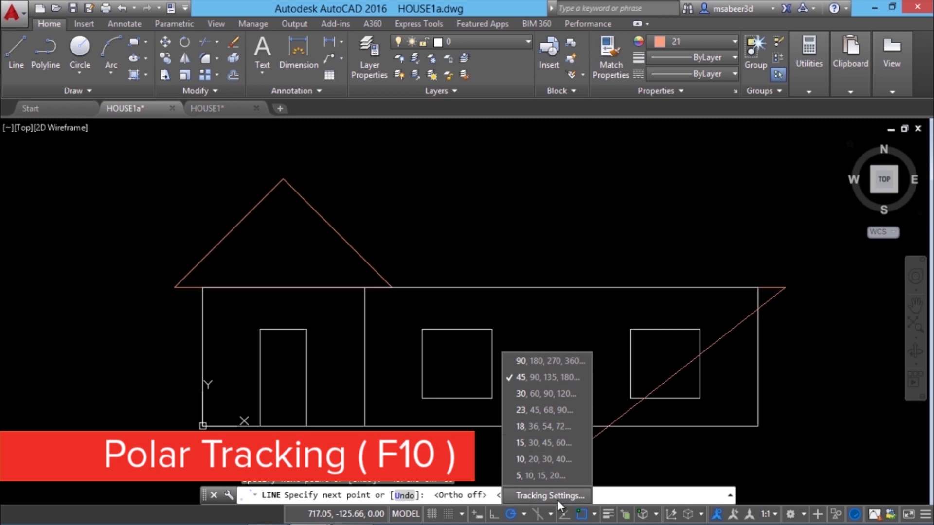
{"action": "left_click", "coordinate": [553, 377]}
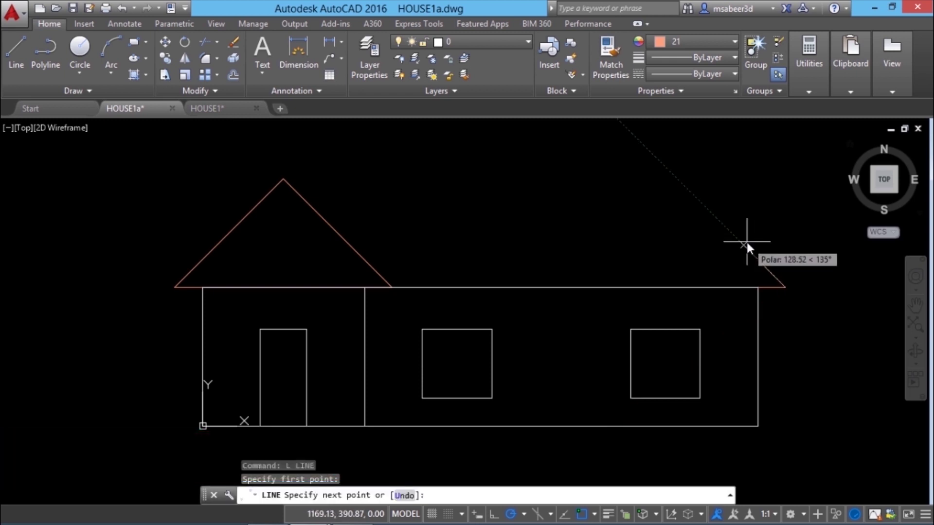
Step: Draw the right roof slope 332.34 cm long at 135° from the overhang's end, continue the ridge line to the gable peak and end the command
{"action": "type", "text": "332"}
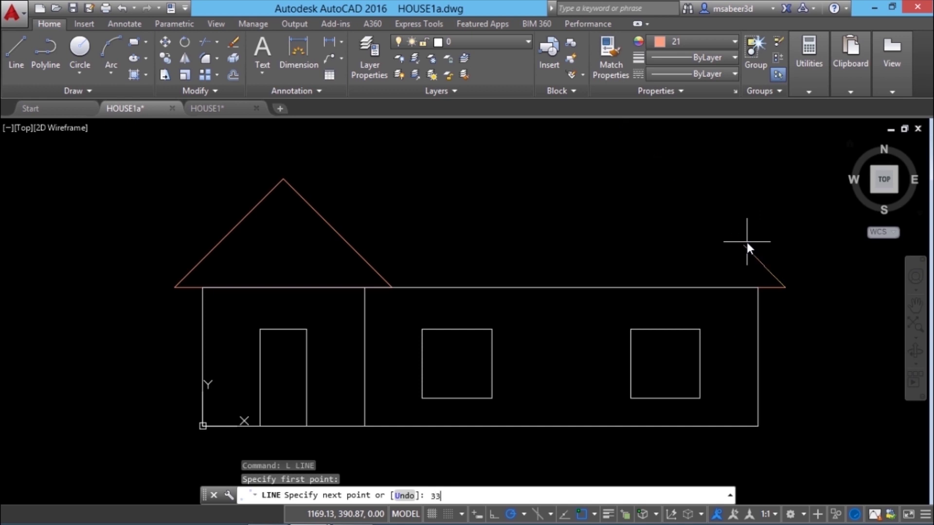
{"action": "type", "text": ".34"}
{"action": "key", "text": "Return"}
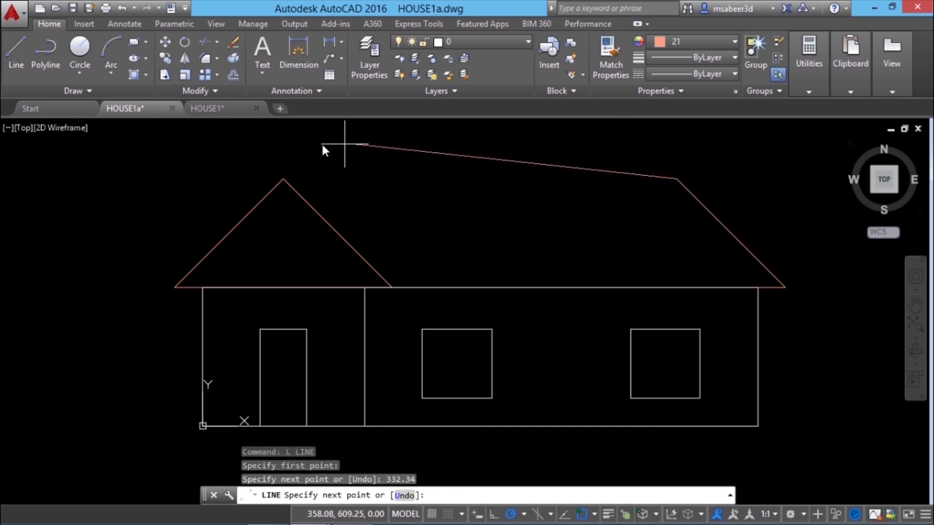
{"action": "left_click", "coordinate": [283, 179]}
{"action": "key", "text": "Return"}
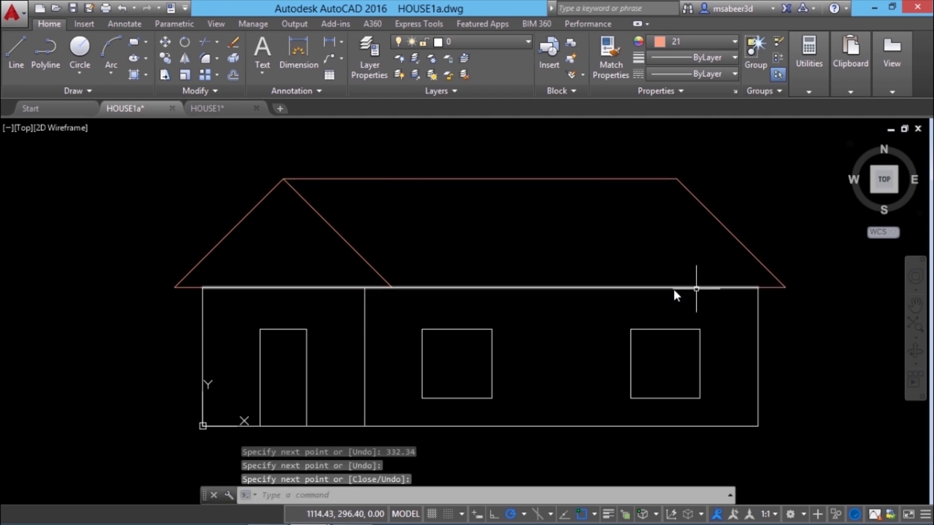
{"action": "key", "text": "Escape"}
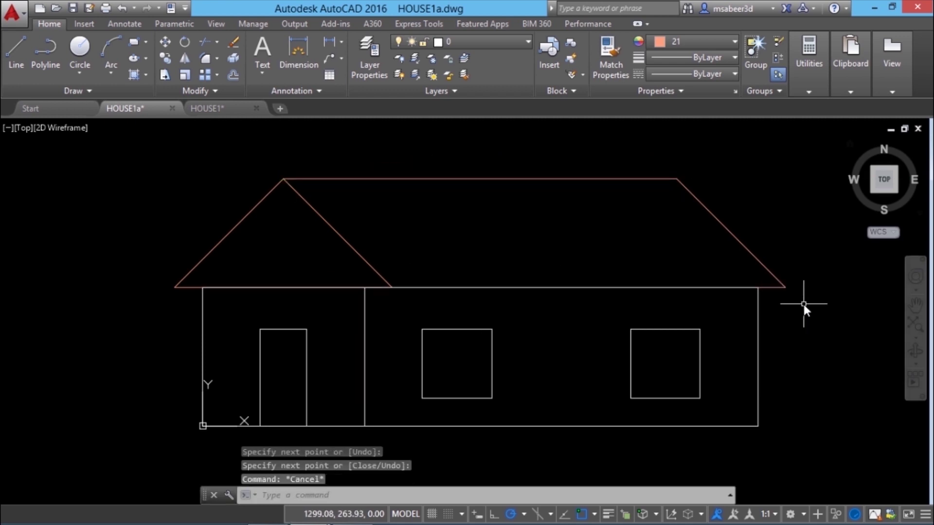
Step: Grip-stretch the inner end of the right overhang line to the foot of the gable's right slope and deselect it
{"action": "left_click", "coordinate": [774, 287]}
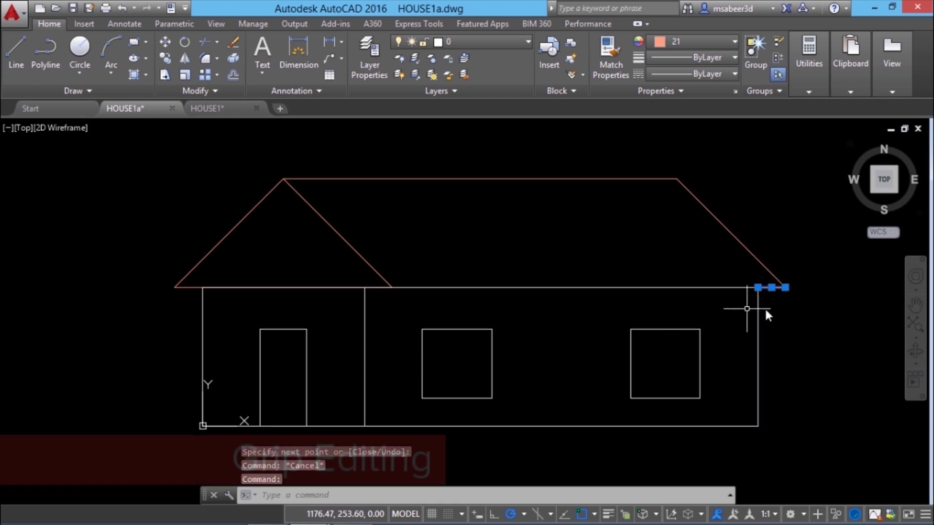
{"action": "scroll", "coordinate": [800, 290], "scroll_direction": "up", "scroll_amount": 2}
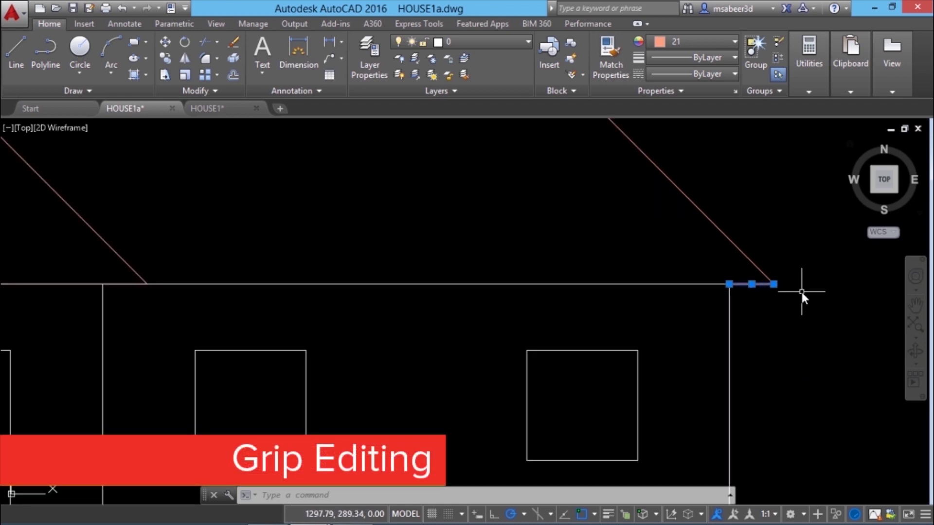
{"action": "left_click", "coordinate": [730, 284]}
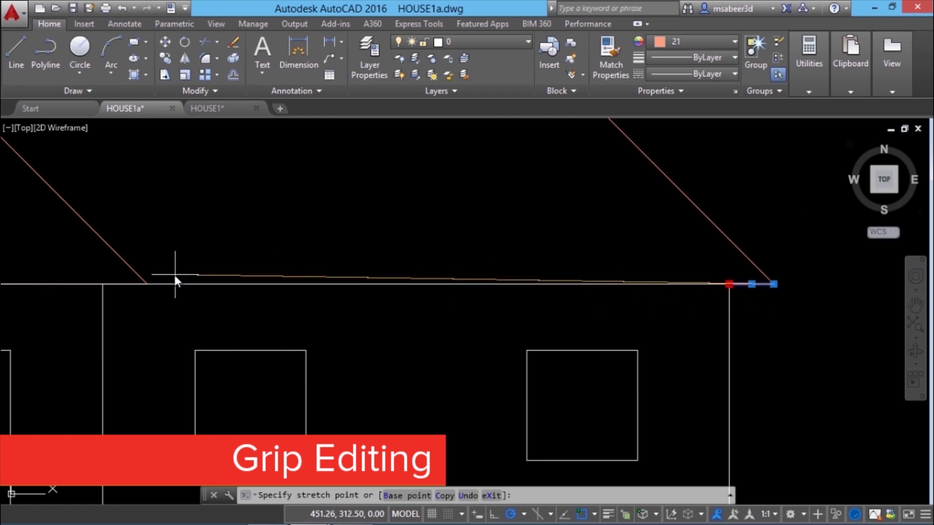
{"action": "left_click", "coordinate": [147, 283]}
{"action": "mouse_move", "coordinate": [147, 283]}
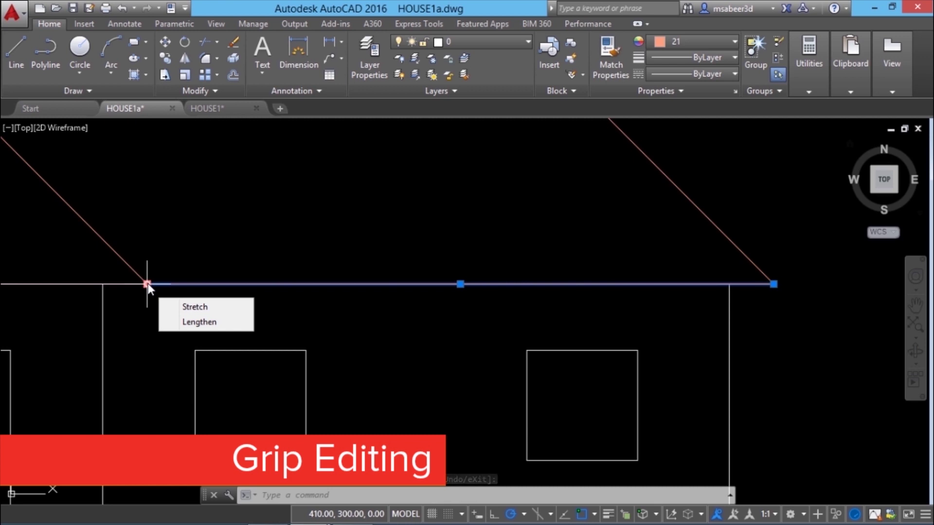
{"action": "key", "text": "Escape"}
{"action": "scroll", "coordinate": [401, 295], "scroll_direction": "down", "scroll_amount": 4}
{"action": "scroll", "coordinate": [448, 295], "scroll_direction": "up", "scroll_amount": 3}
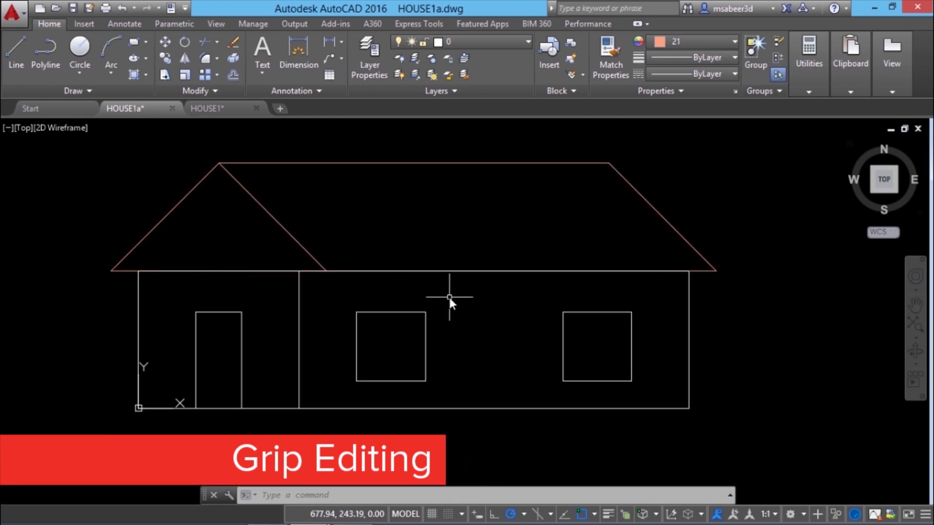